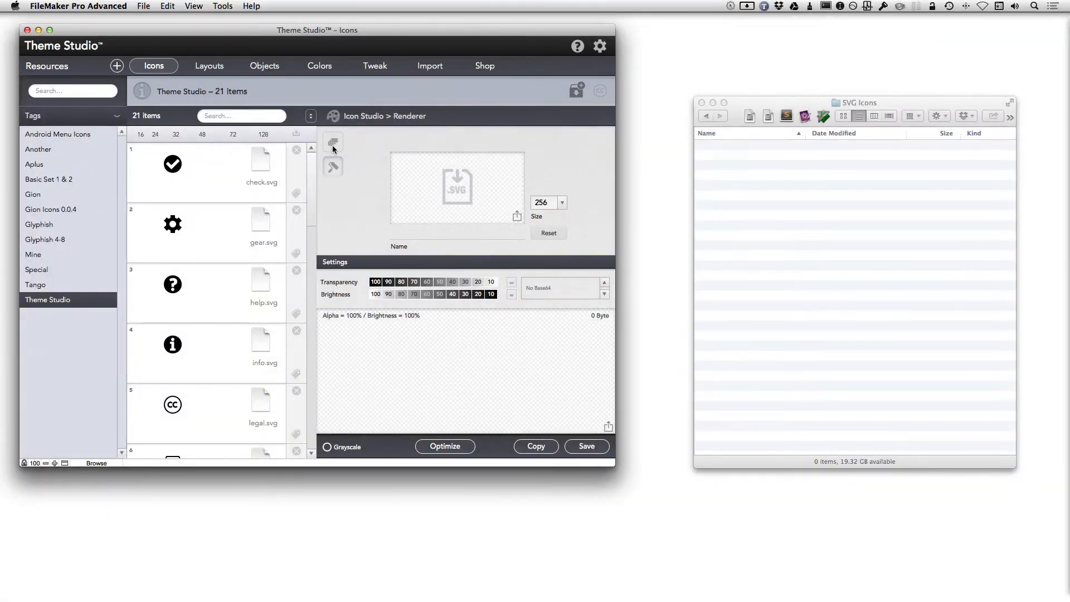
# Switch Icon Studio to the Builder and place the gear icon in the Image #2 well
pyautogui.click(332, 143)
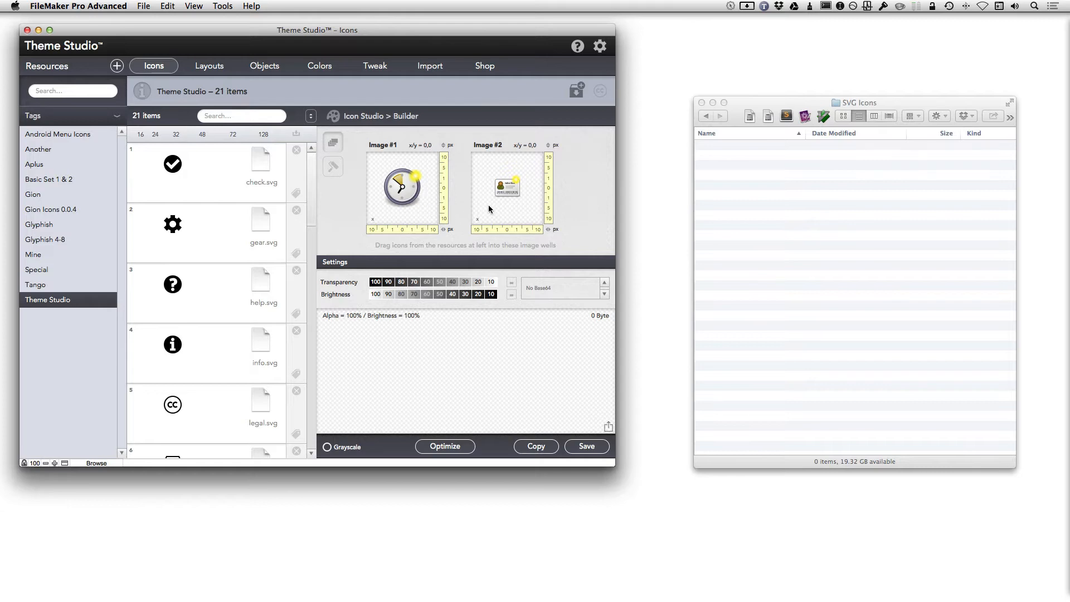
pyautogui.moveTo(506, 199); pyautogui.dragTo(501, 209)
pyautogui.moveTo(178, 219); pyautogui.dragTo(499, 204)
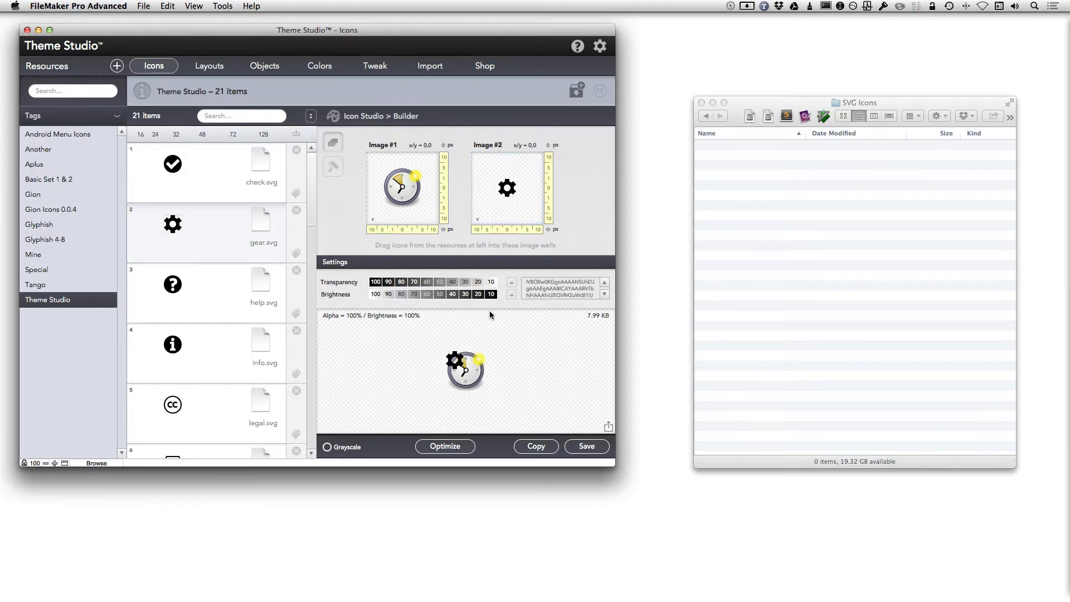
# Offset Image #2 to x/y 50,30 so the gear overlays the lower part of the clock icon
pyautogui.click(540, 231)
pyautogui.click(540, 231)
pyautogui.click(541, 230)
pyautogui.click(540, 231)
pyautogui.click(540, 230)
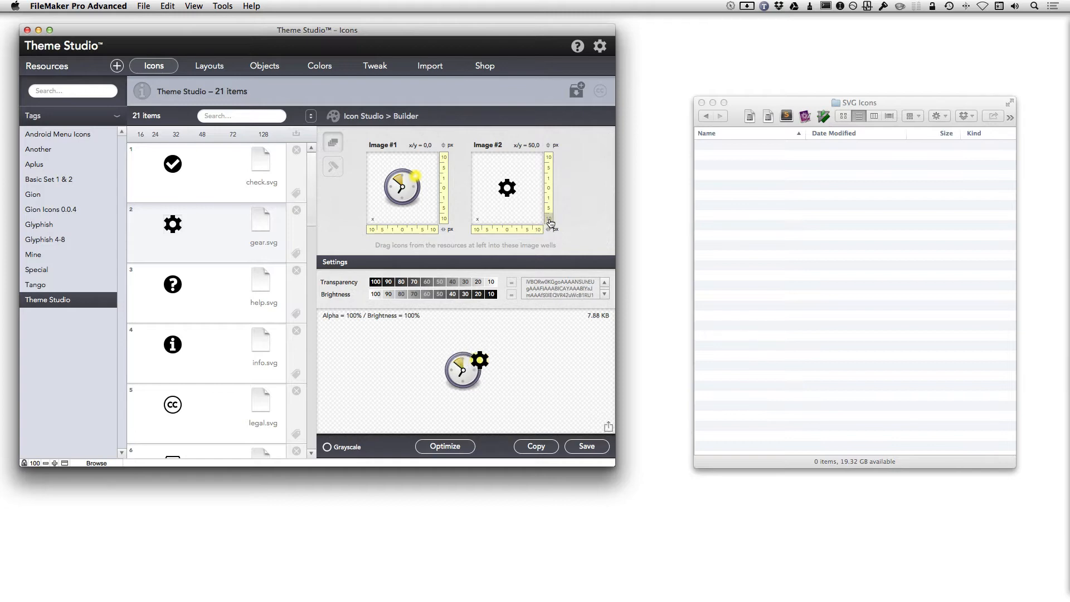
pyautogui.click(550, 223)
pyautogui.click(550, 223)
pyautogui.click(550, 223)
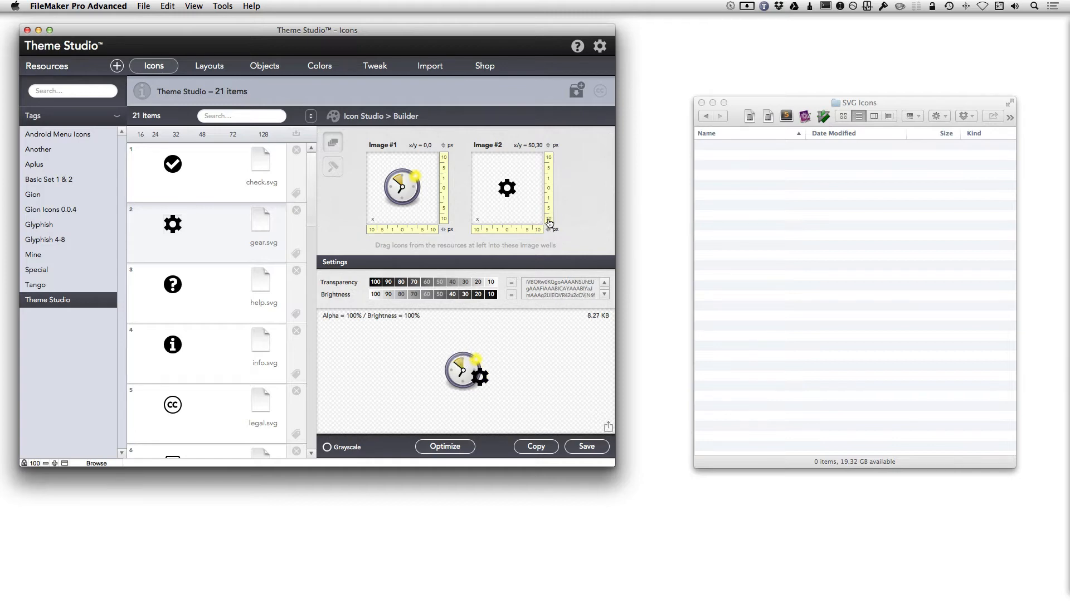
# Try 50% transparency and 40% brightness on the combined icon, and return both settings to 100%
pyautogui.click(440, 284)
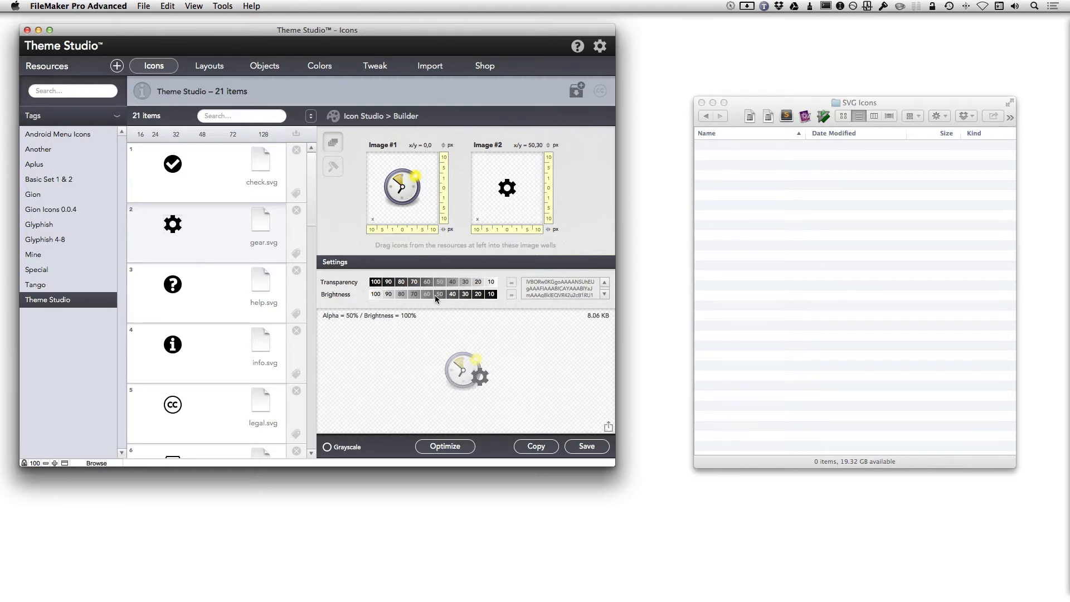
pyautogui.click(450, 294)
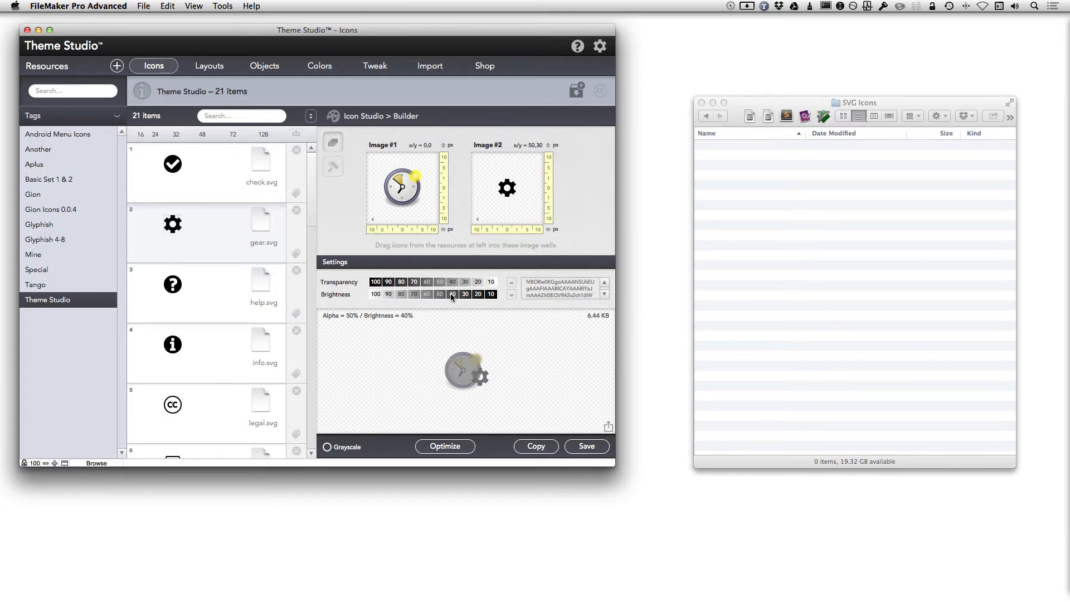
pyautogui.click(376, 282)
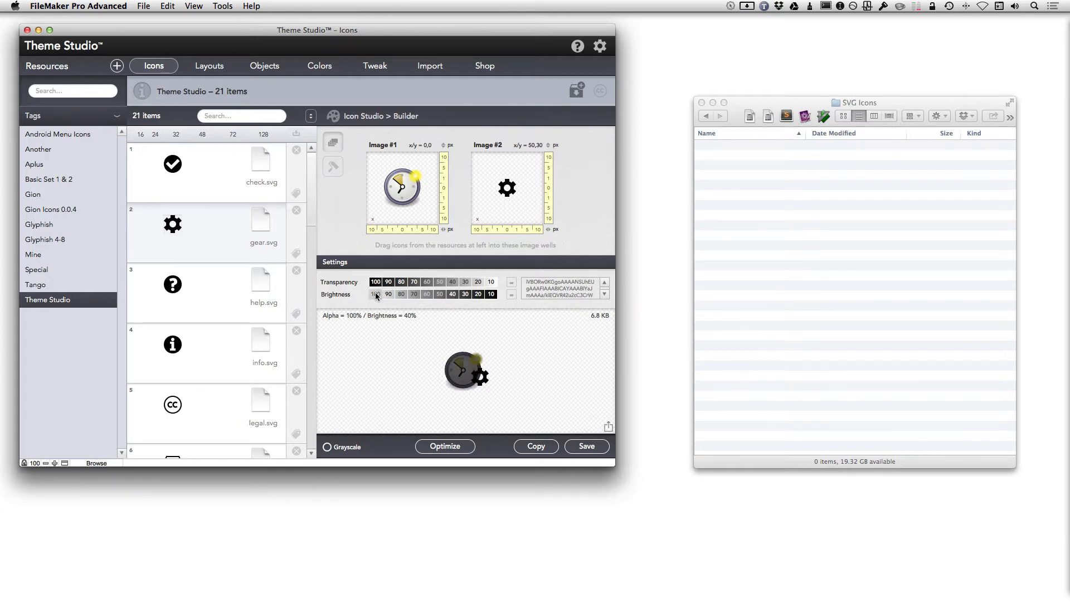
pyautogui.click(376, 294)
pyautogui.click(544, 289)
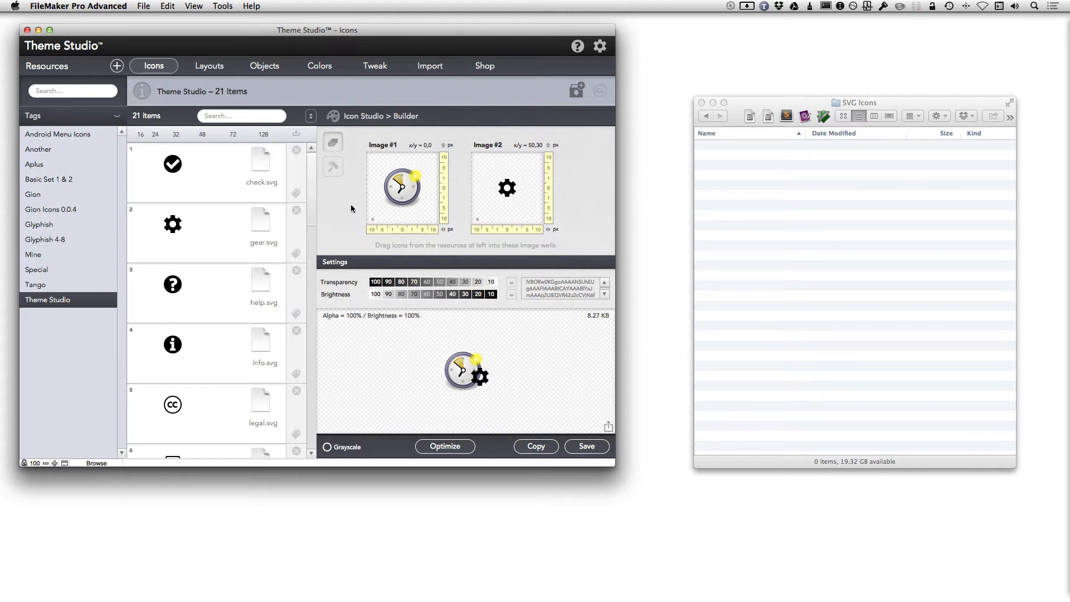
# Switch Icon Studio to the Renderer and try to load the check icon's bitmap image into the SVG well
pyautogui.click(333, 168)
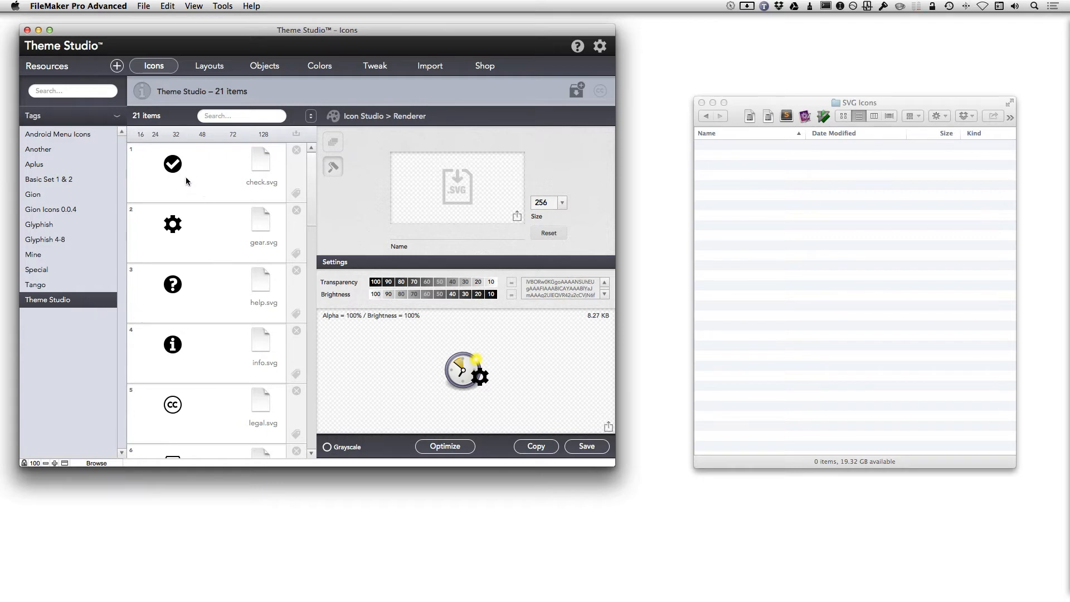
pyautogui.click(174, 169)
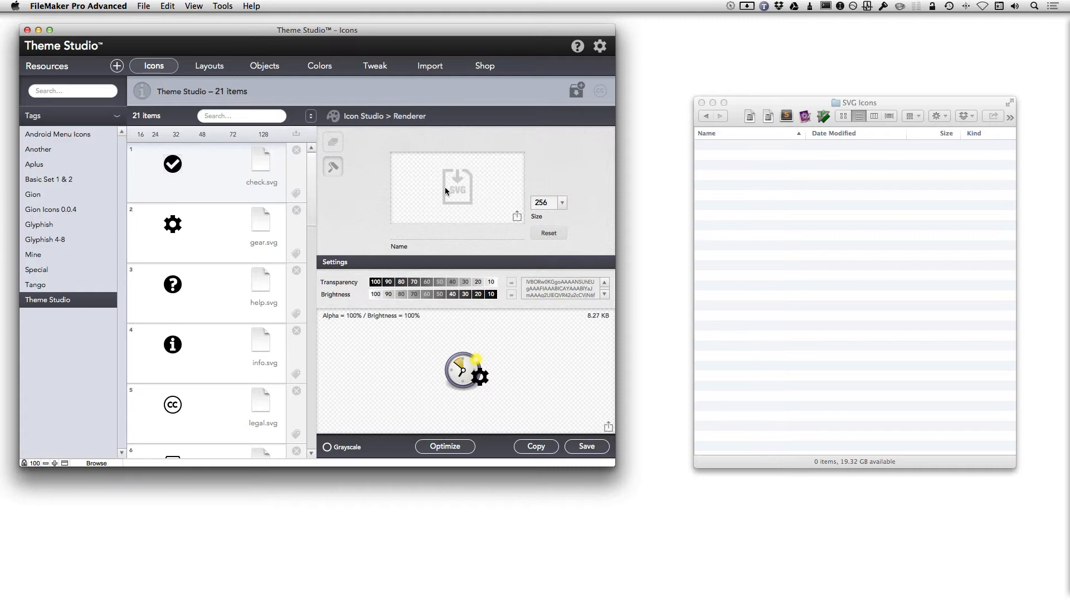
pyautogui.moveTo(171, 167); pyautogui.dragTo(451, 192)
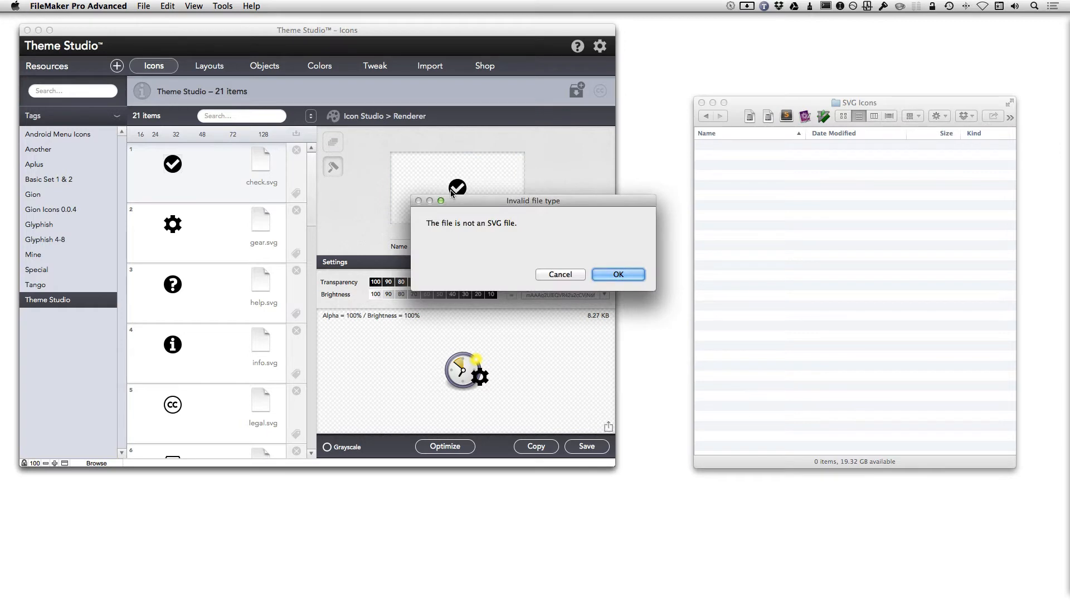
pyautogui.click(610, 273)
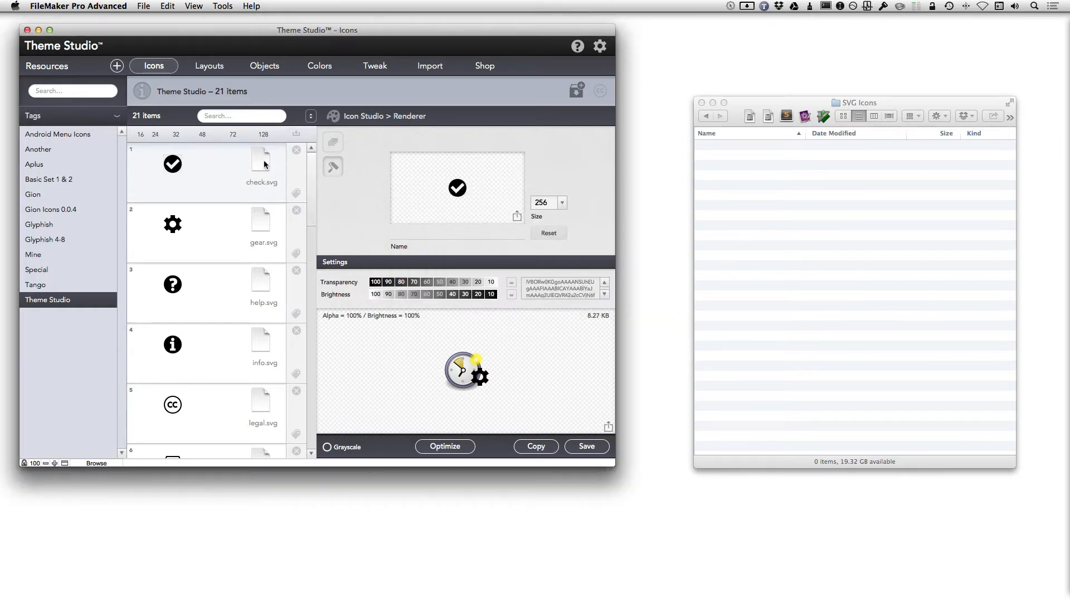
# Load check.svg into the SVG well and step its render size through 32, 64 and finally 96
pyautogui.moveTo(263, 159); pyautogui.dragTo(457, 195)
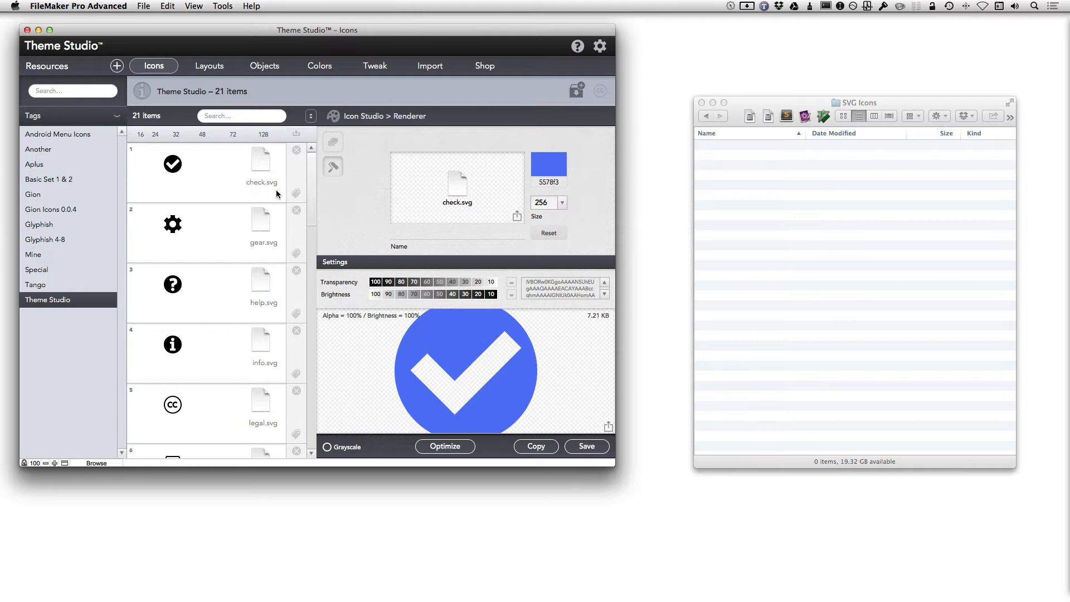
pyautogui.click(563, 204)
pyautogui.click(538, 218)
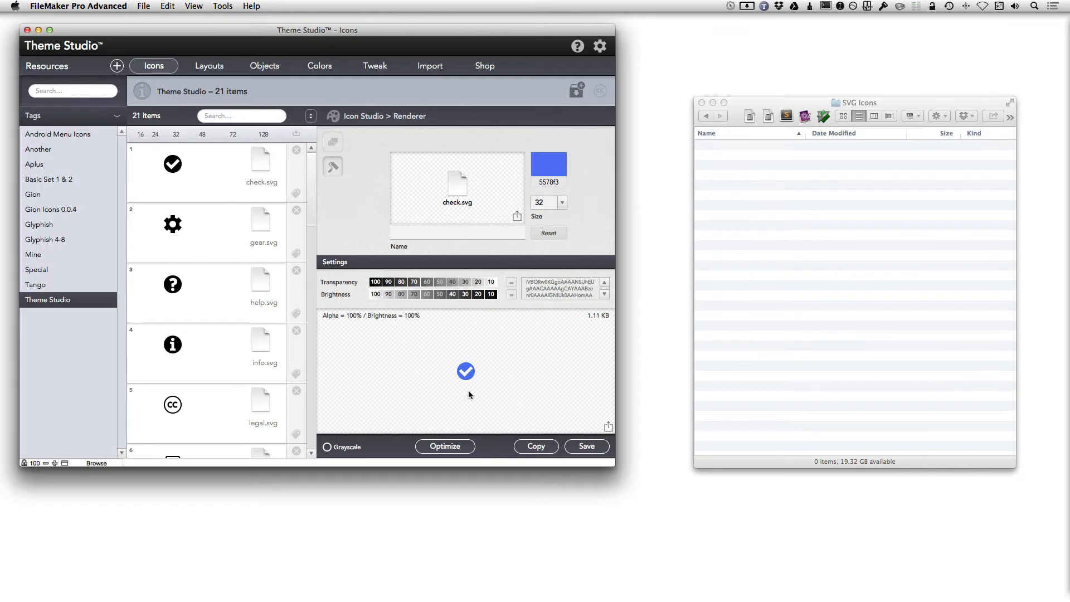
pyautogui.click(563, 203)
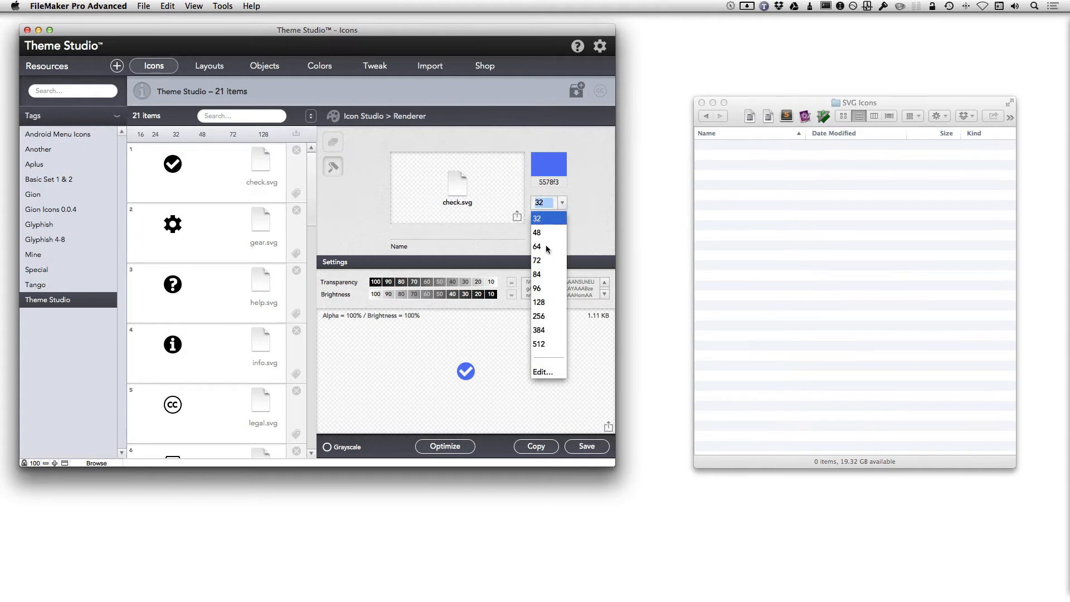
pyautogui.click(546, 246)
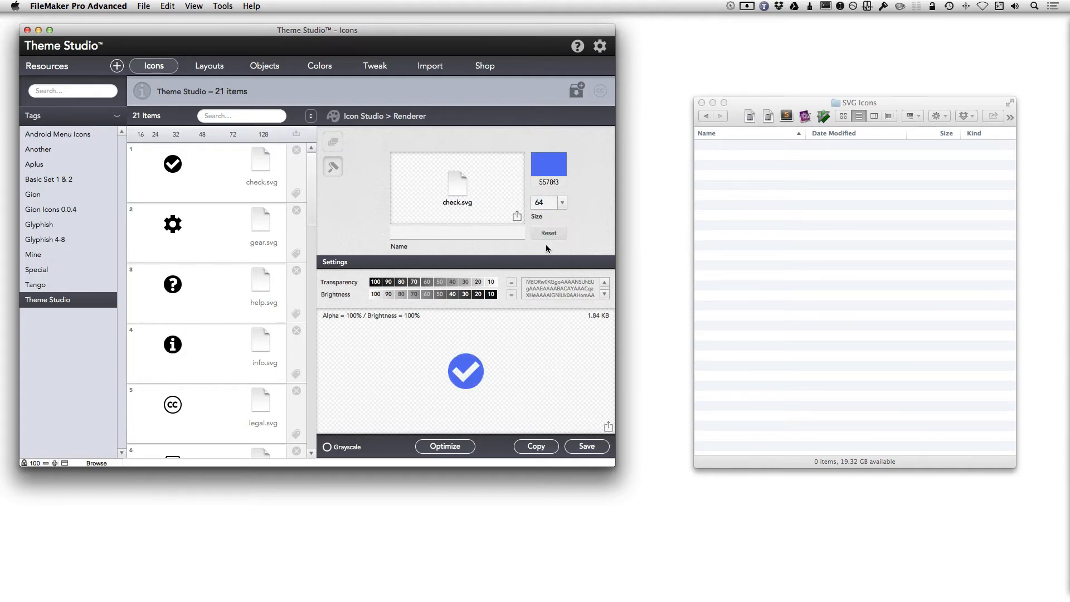
pyautogui.click(563, 203)
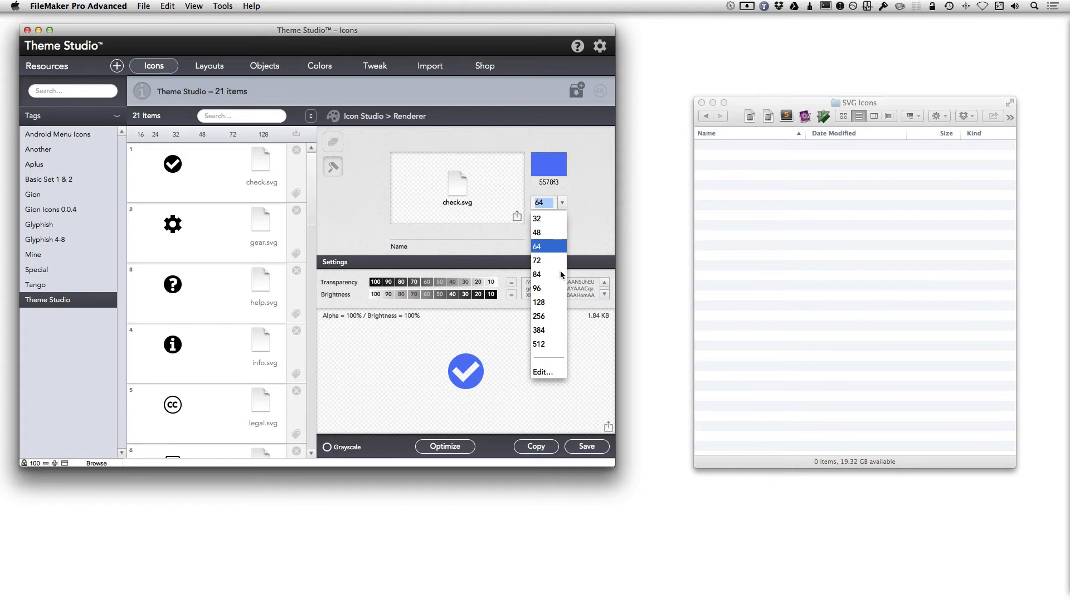
pyautogui.click(551, 286)
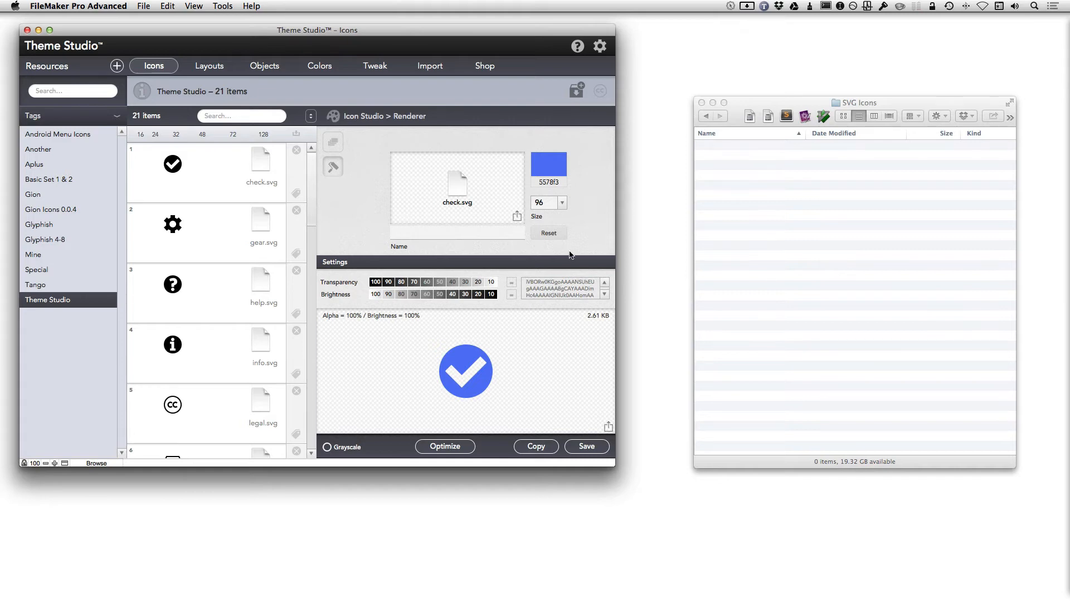
# Set the rendered check icon's colour to red, ff0000
pyautogui.click(545, 182)
pyautogui.doubleClick(545, 182)
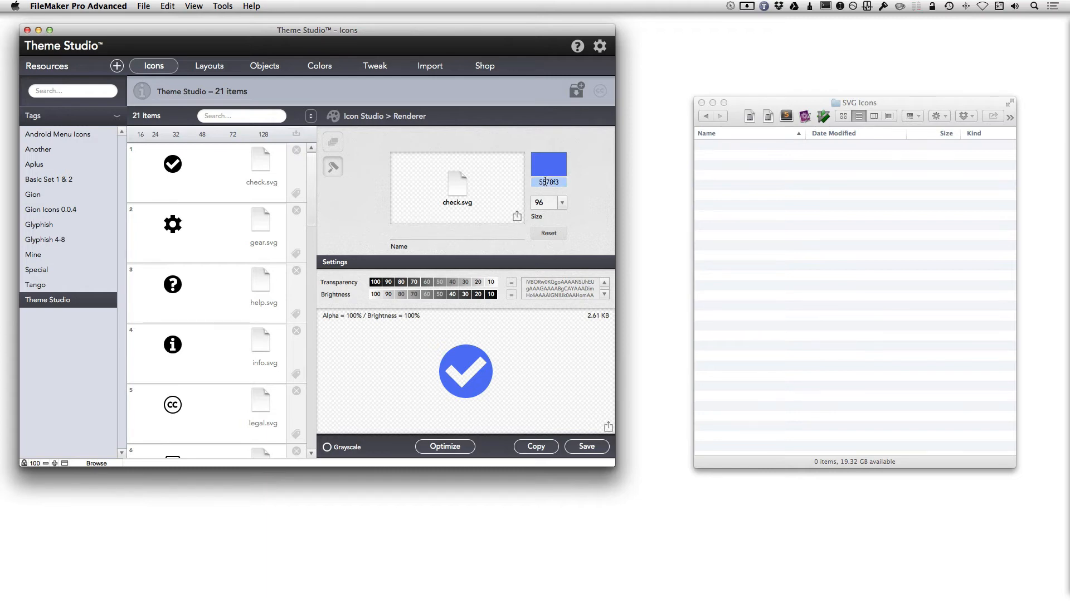
pyautogui.write('ff0000')
pyautogui.press('Return')
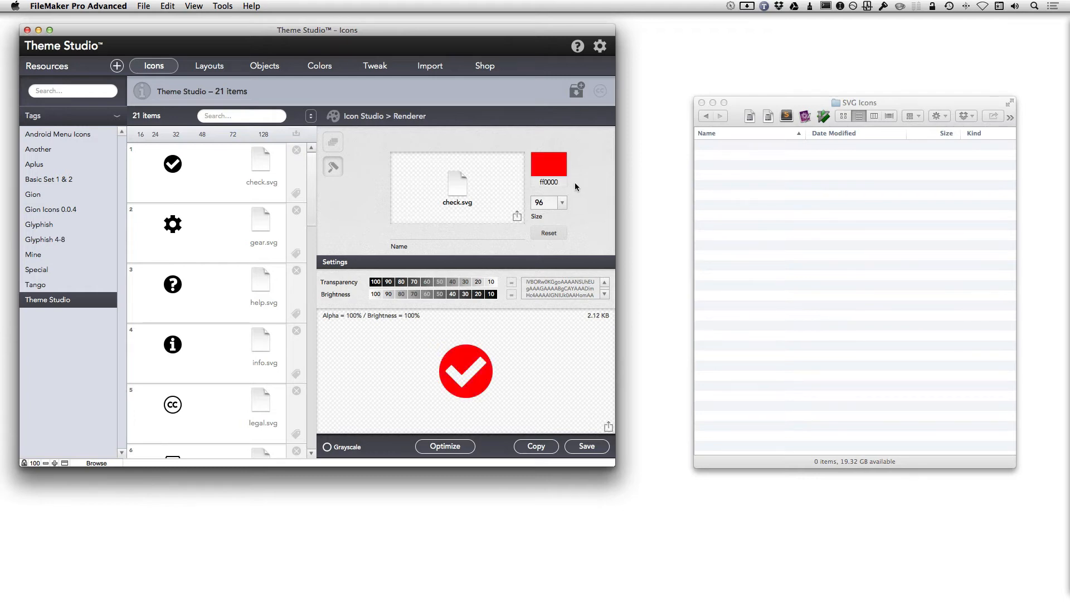
# Recolour the rendered check icon yellow with ffff00 and blue with 0000ff
pyautogui.click(551, 183)
pyautogui.press('BackSpace')
pyautogui.press('BackSpace')
pyautogui.write('ff')
pyautogui.press('Return')
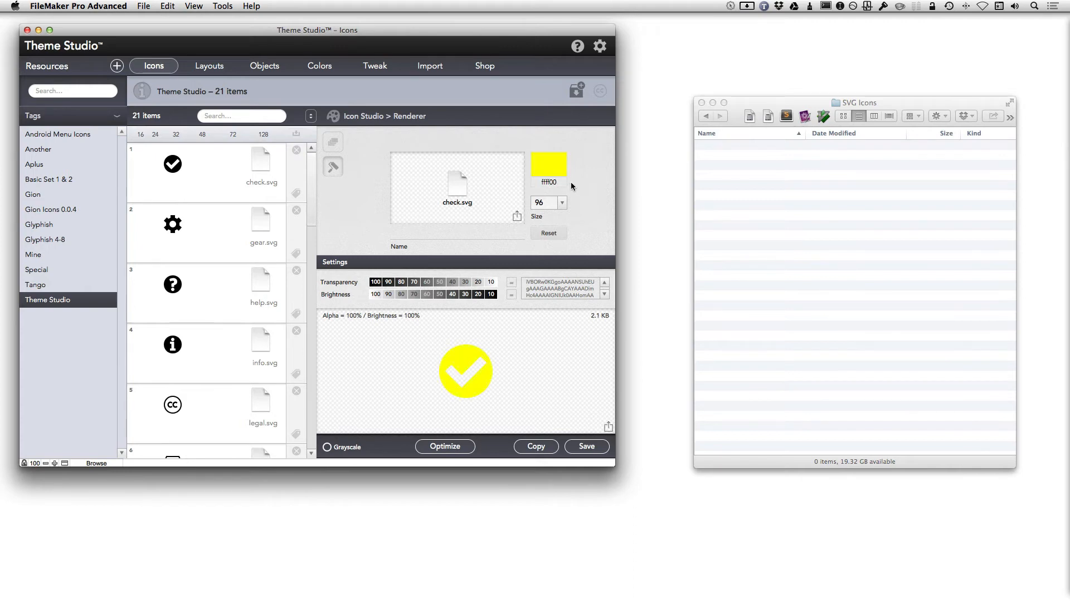
pyautogui.click(551, 182)
pyautogui.press('Return')
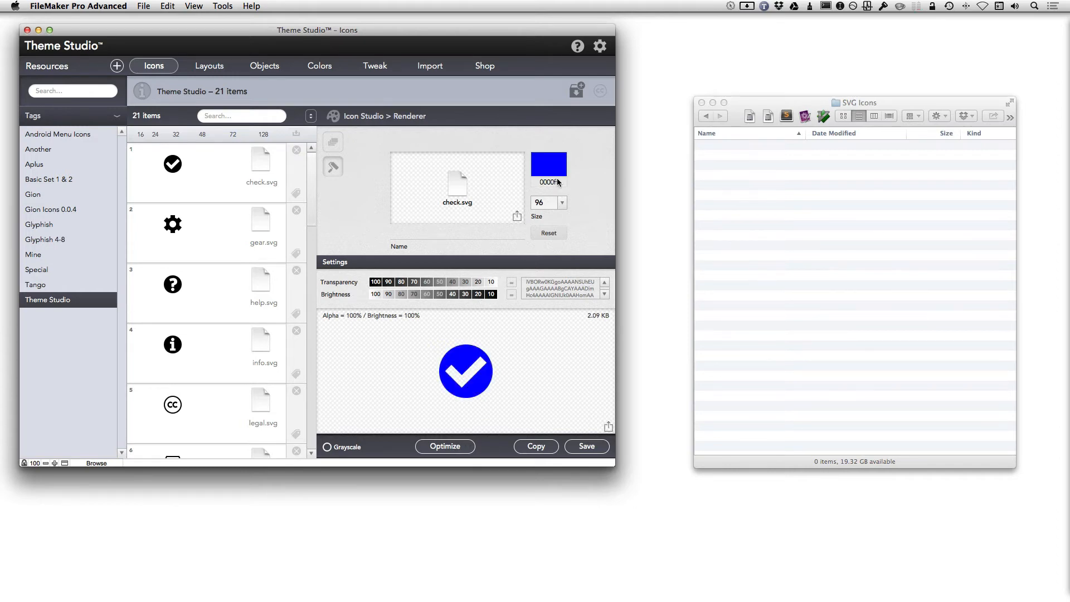
# Set the rendered check icon's colour to green, 00ff00
pyautogui.press('BackSpace')
pyautogui.press('BackSpace')
pyautogui.press('BackSpace')
pyautogui.press('BackSpace')
pyautogui.write('ff')
pyautogui.write('0')
pyautogui.press('Return')
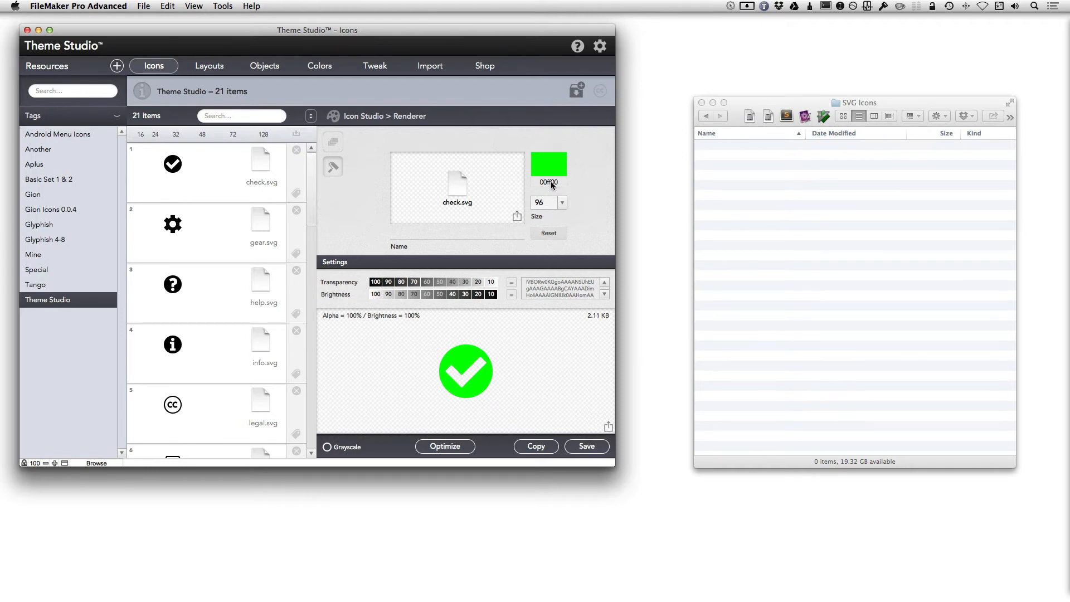
# Name the rendered icon check-yes.png and optimize the image
pyautogui.click(452, 233)
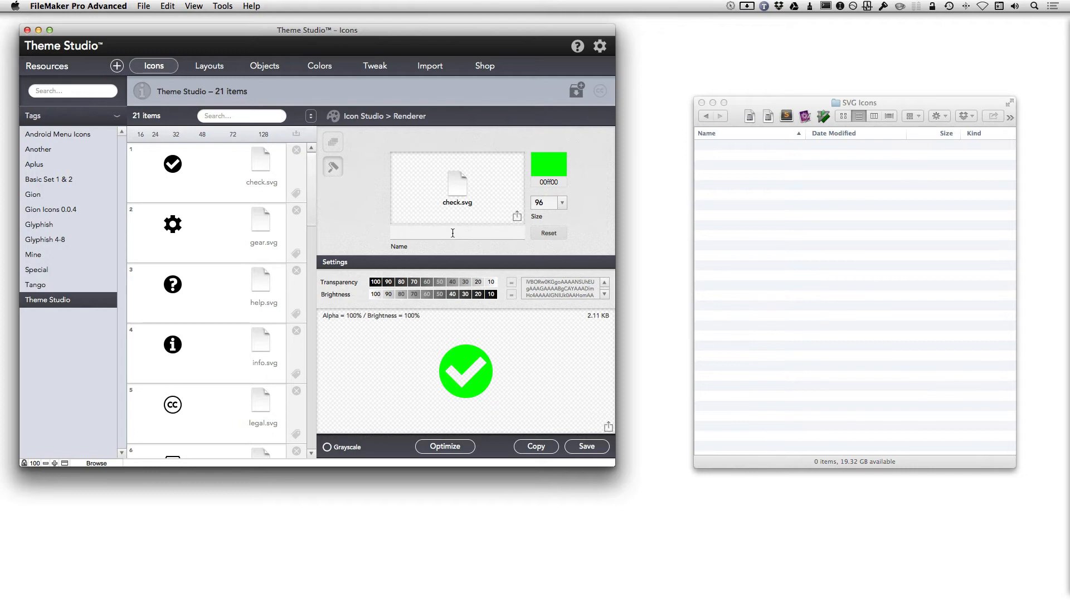
pyautogui.write('check-yes')
pyautogui.press('Return')
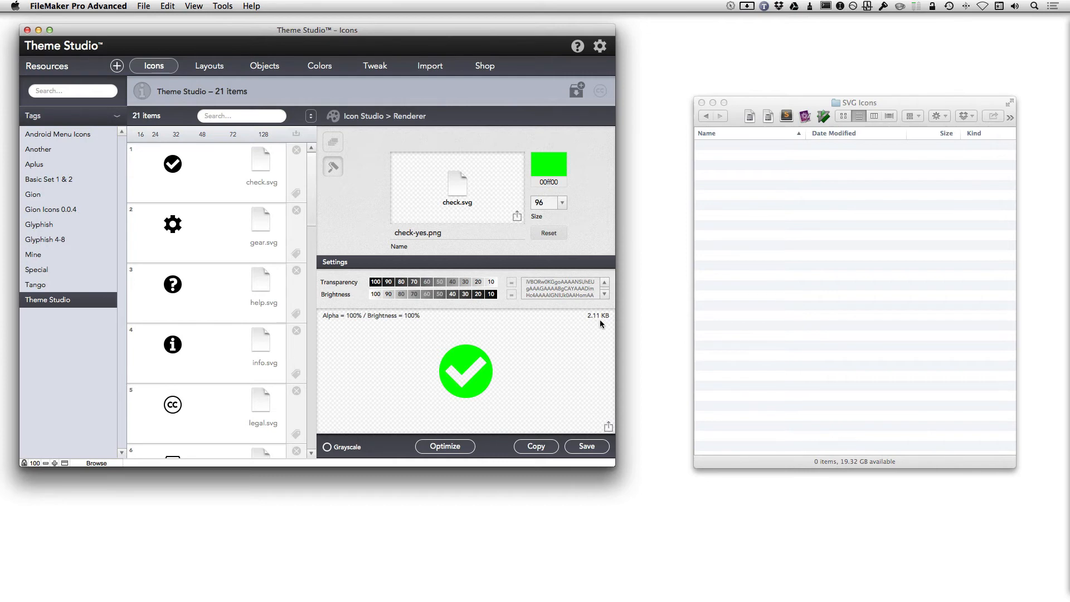
pyautogui.click(464, 450)
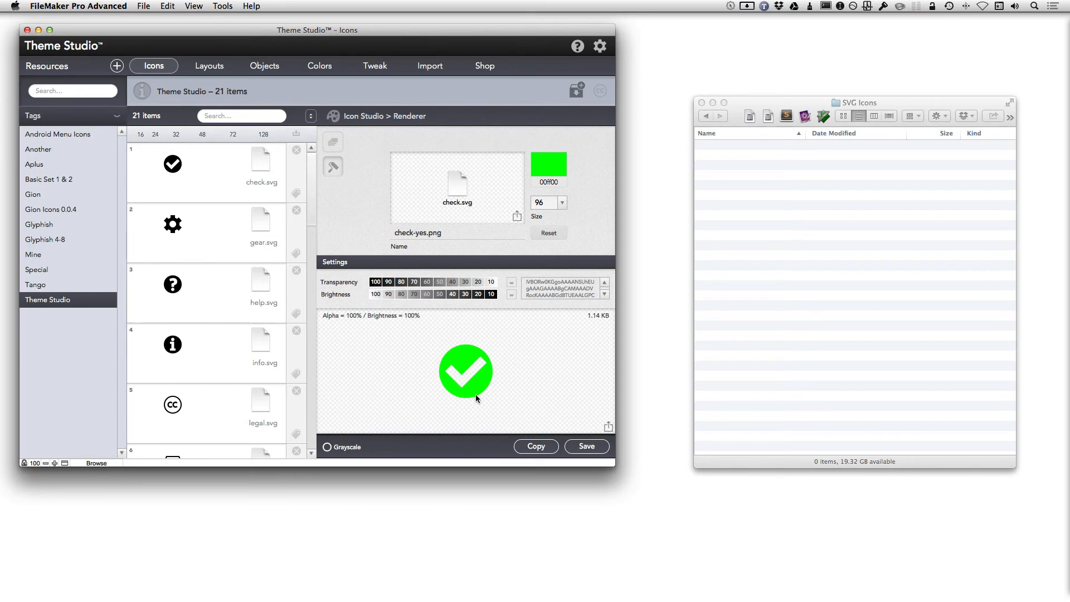
# Create a new database file named Blank.fmp12 in the SVG Icons folder
pyautogui.click(146, 8)
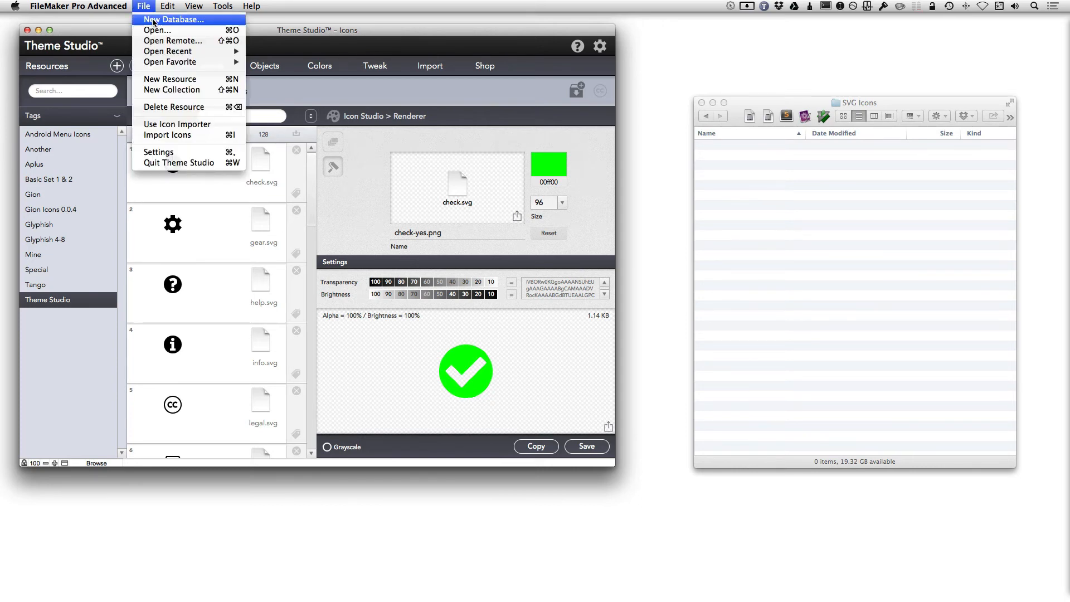
pyautogui.click(153, 21)
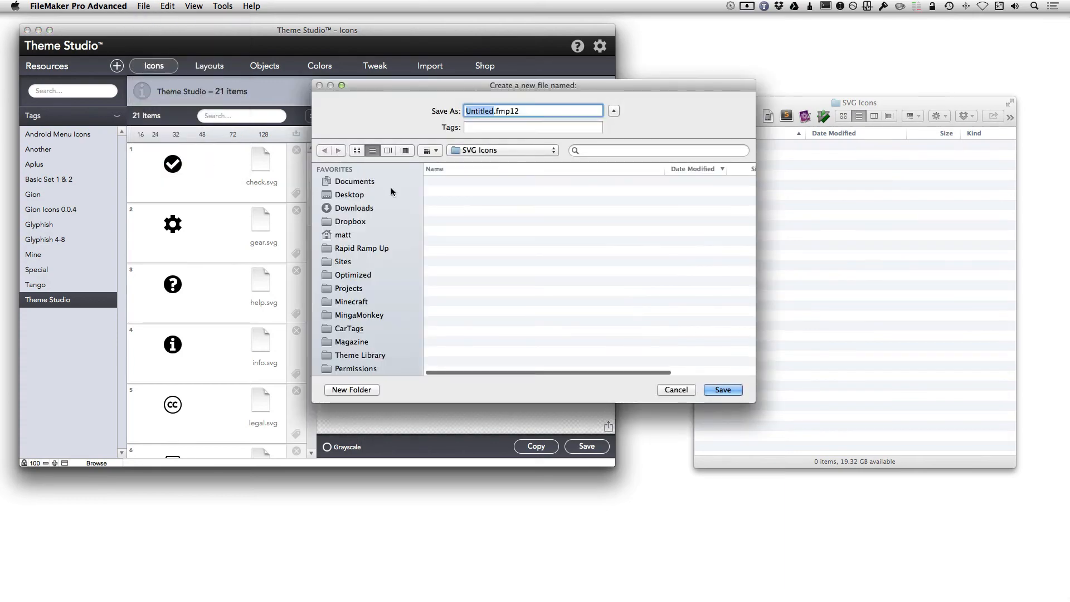
pyautogui.write('Blank')
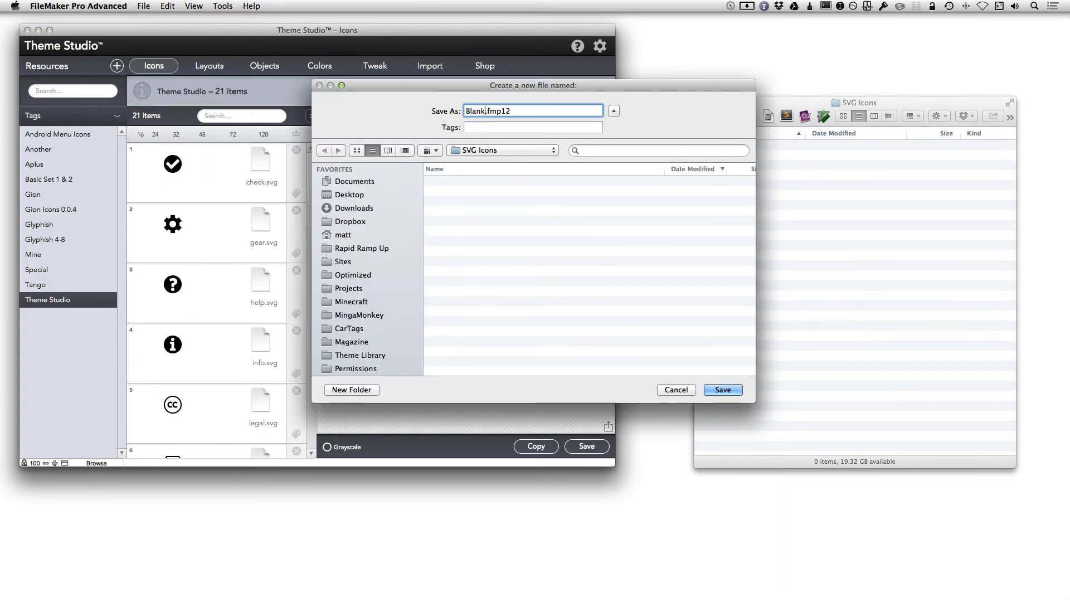
pyautogui.press('Return')
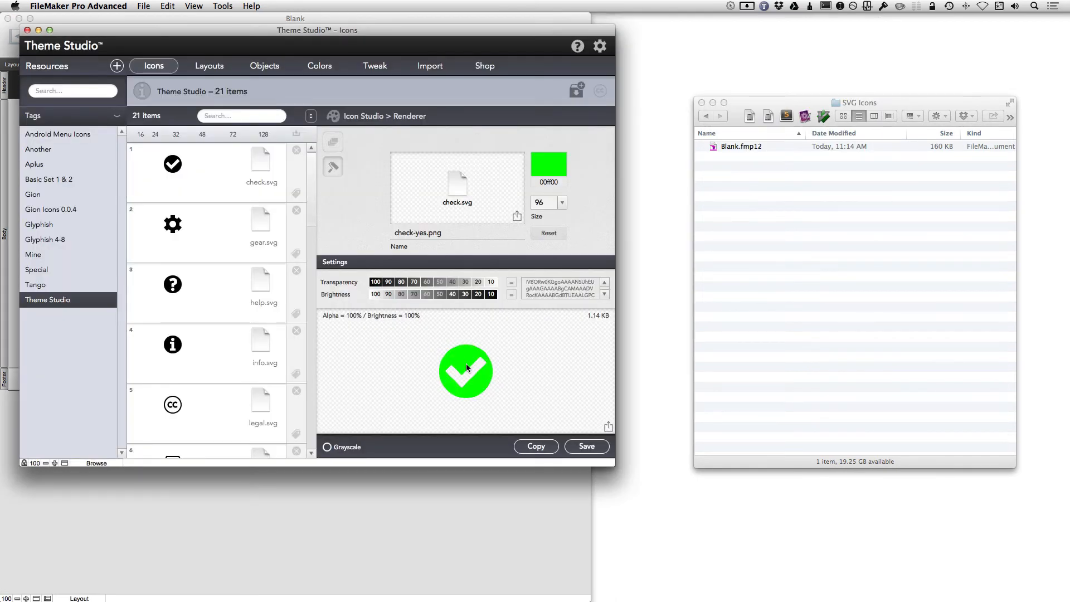
# Copy the green check icon from the Renderer preview and paste it onto the Blank database's layout
pyautogui.press('super+c')
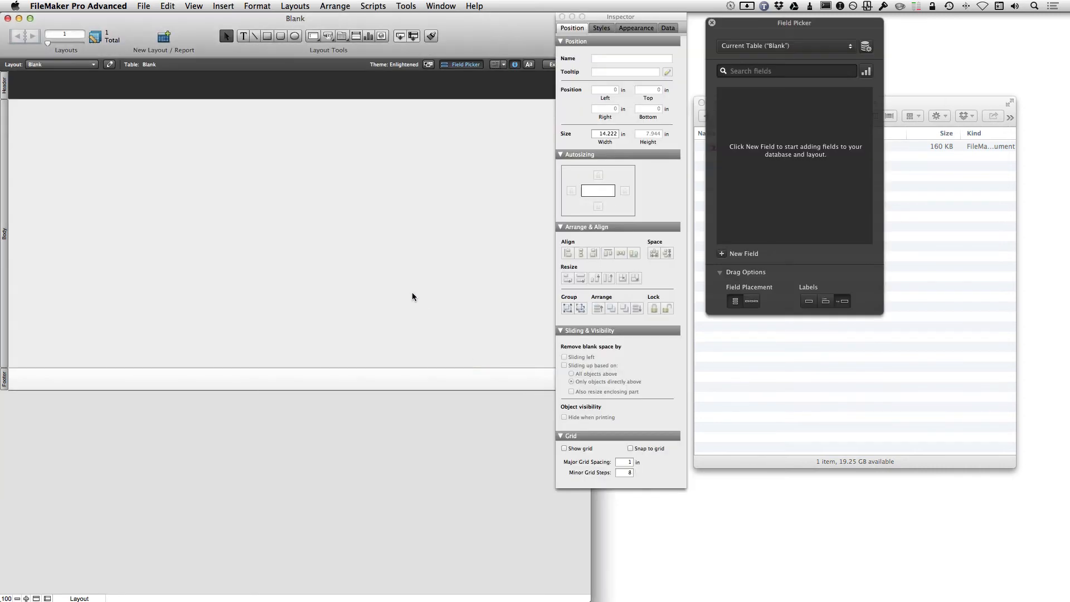
pyautogui.press('super+v')
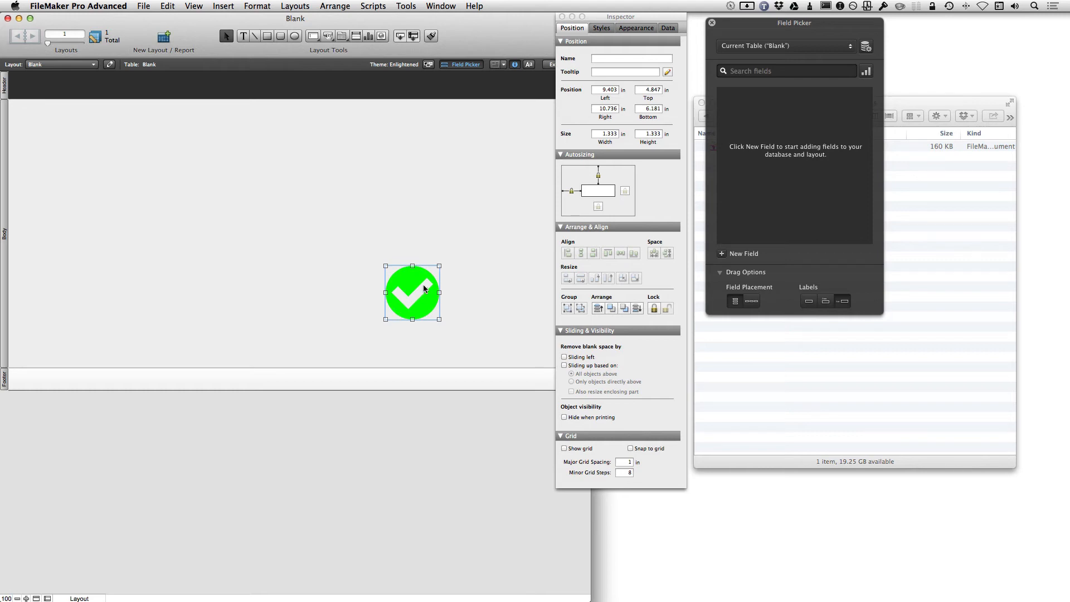
# Shrink the pasted check icon's frame into a wide rectangle higher in the layout body, and make the image maintain its original proportions
pyautogui.click(635, 29)
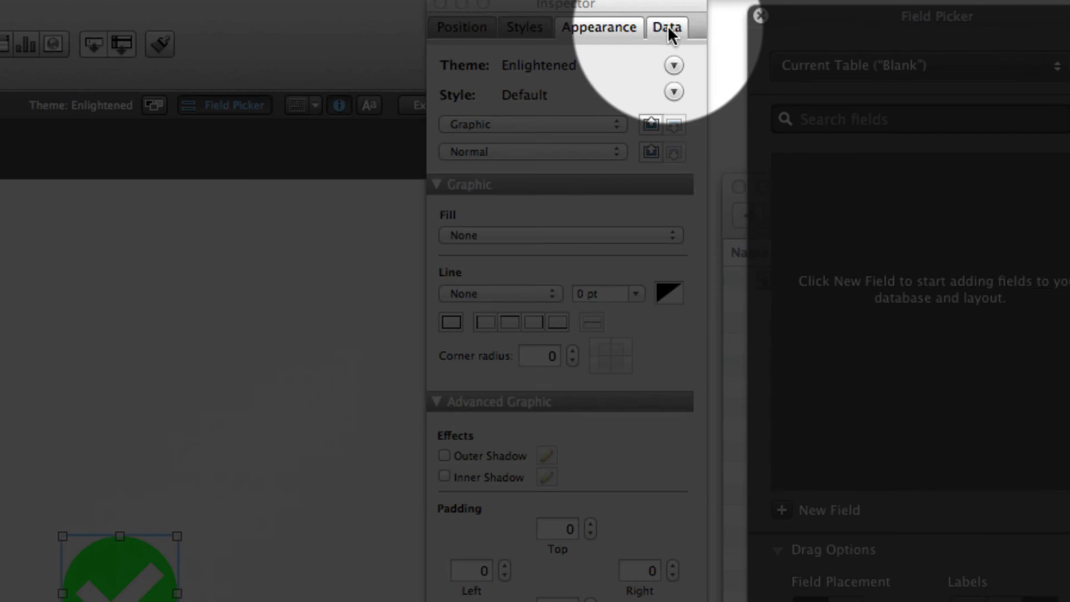
pyautogui.click(669, 28)
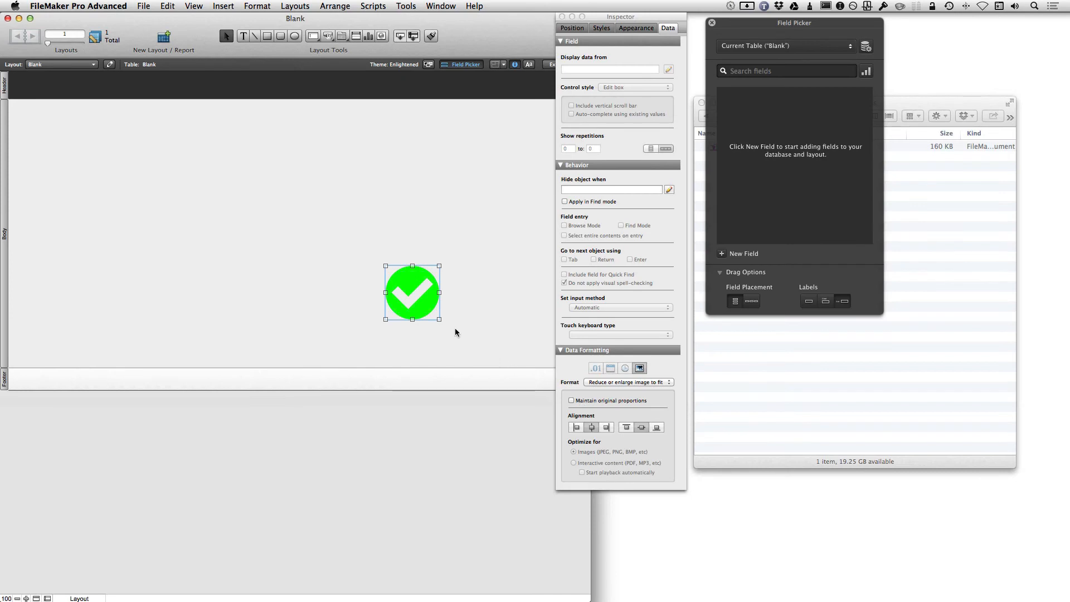
pyautogui.moveTo(439, 320); pyautogui.dragTo(404, 166)
pyautogui.click(586, 402)
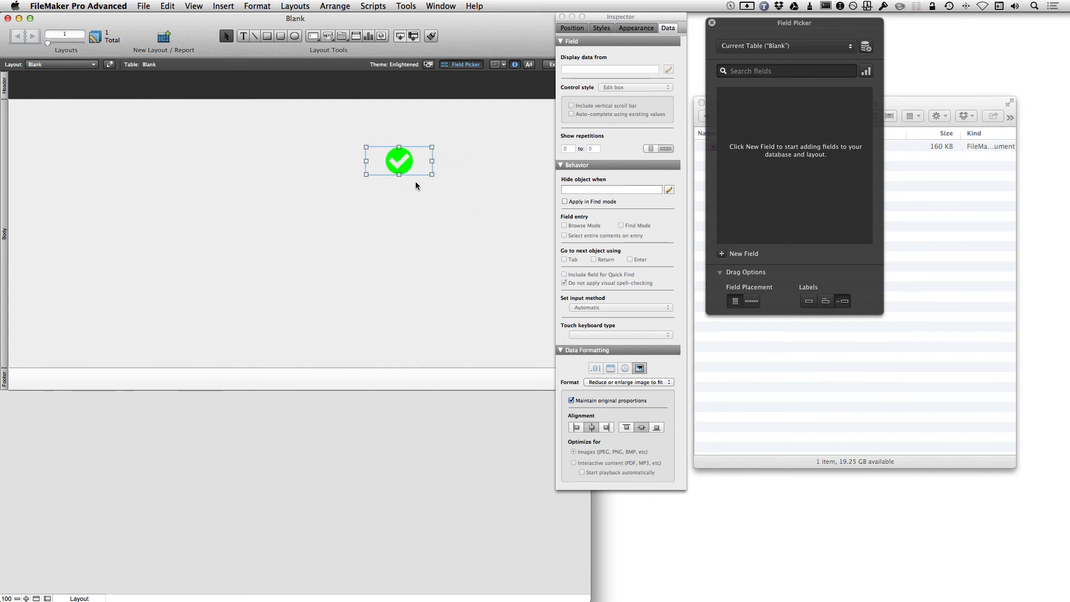
# Switch to the Theme Studio window showing the Icon Studio Renderer
pyautogui.press('super+grave')
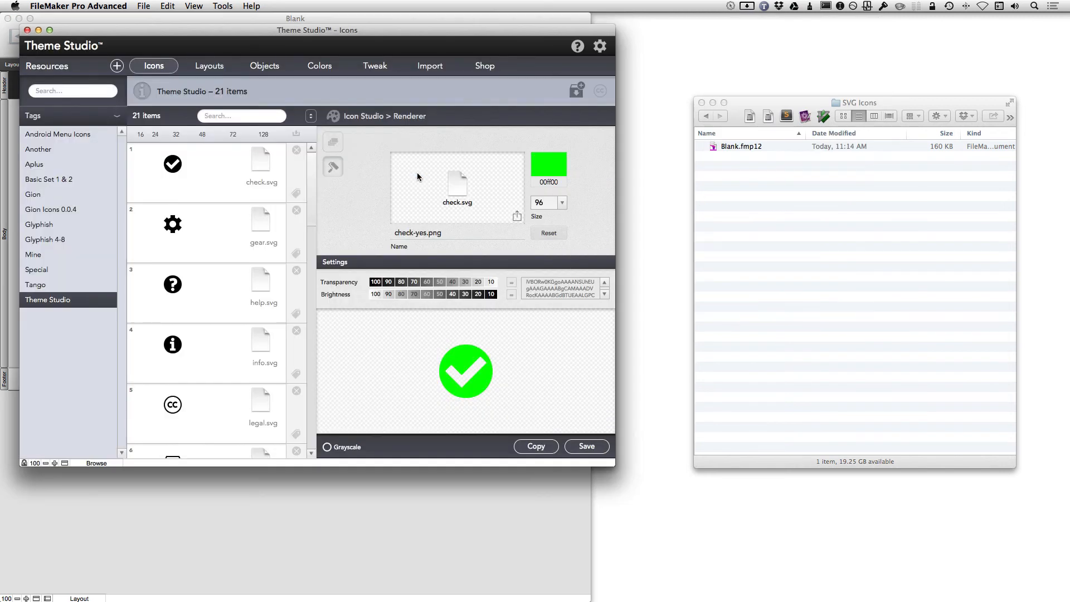
pyautogui.rightClick(506, 364)
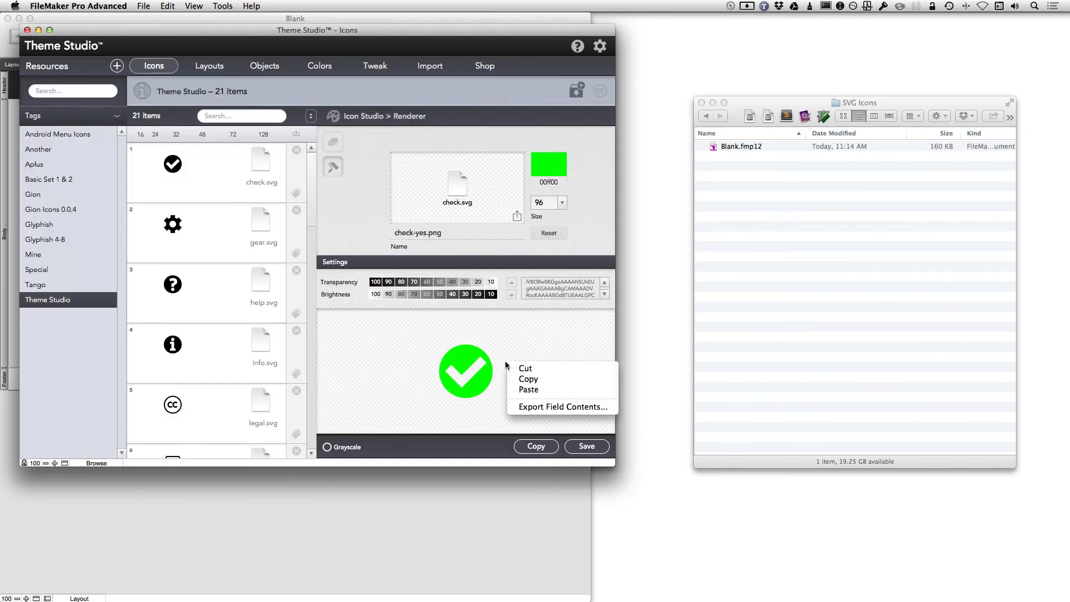
pyautogui.click(532, 408)
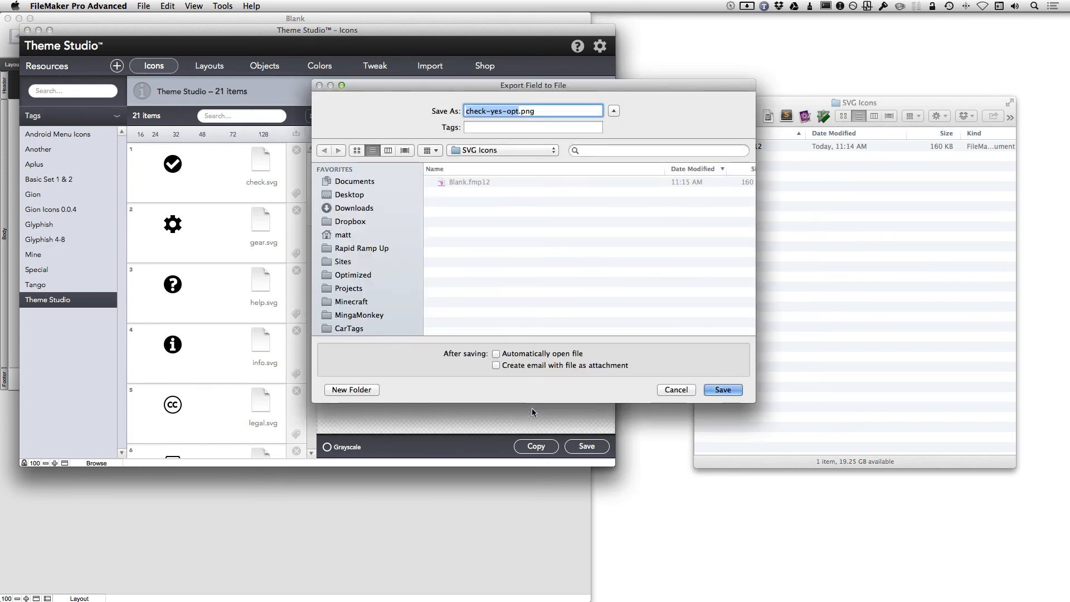
pyautogui.press('Return')
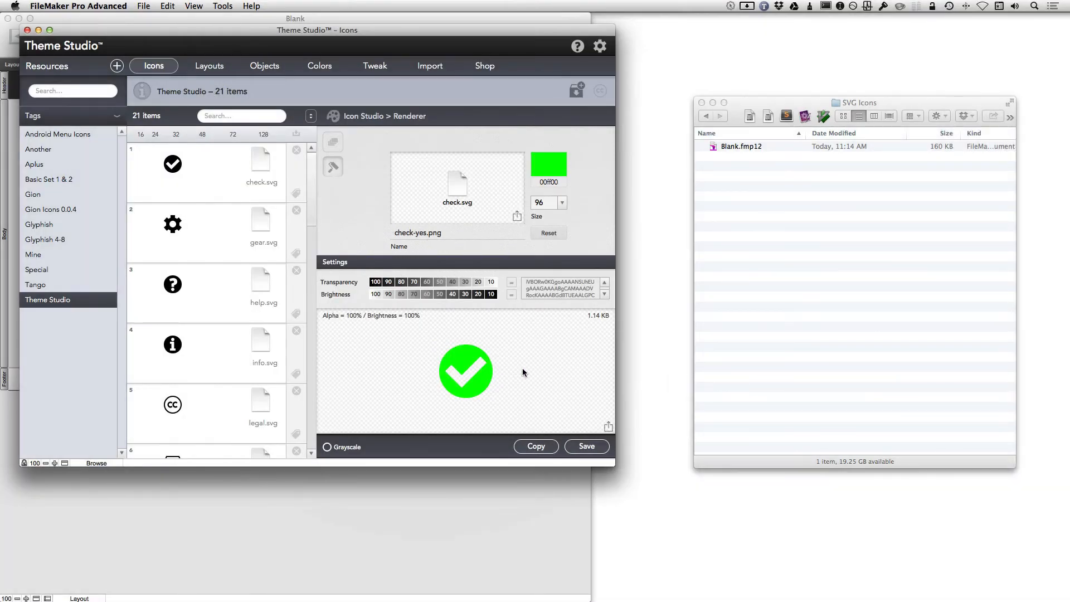
# Export the rendered green check icon from the Renderer preview to the SVG Icons folder as check-yes.png
pyautogui.rightClick(522, 368)
pyautogui.click(540, 415)
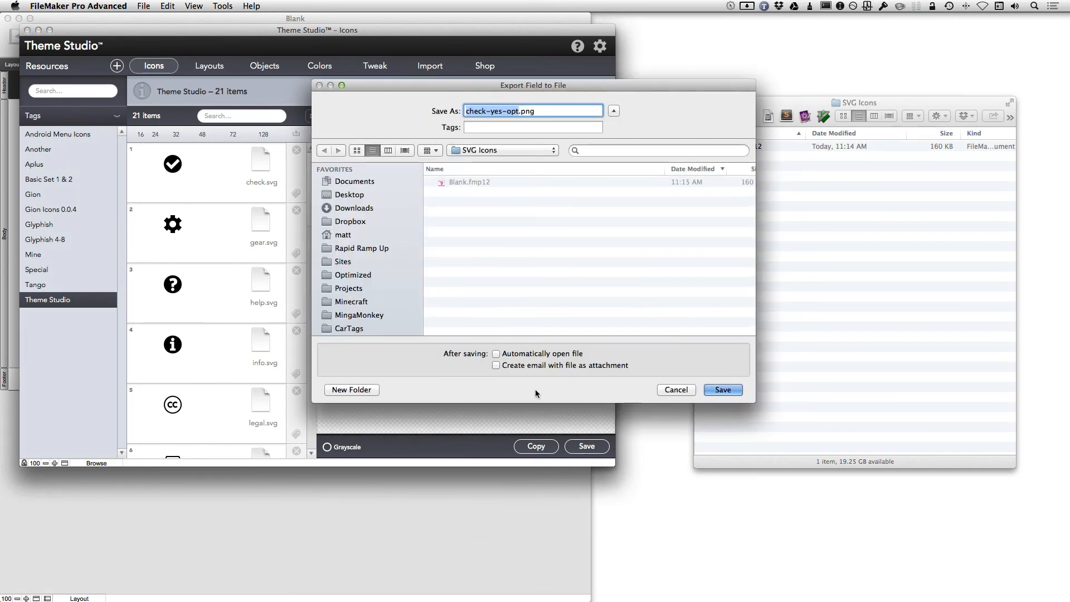
pyautogui.click(503, 112)
pyautogui.moveTo(504, 112); pyautogui.dragTo(519, 112)
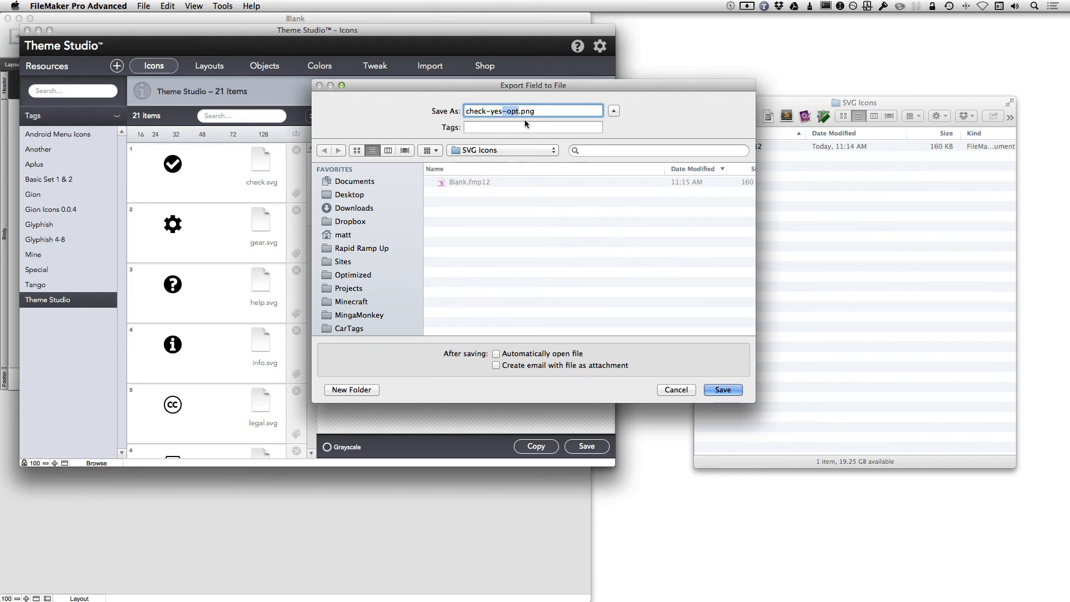
pyautogui.press('BackSpace')
pyautogui.press('Return')
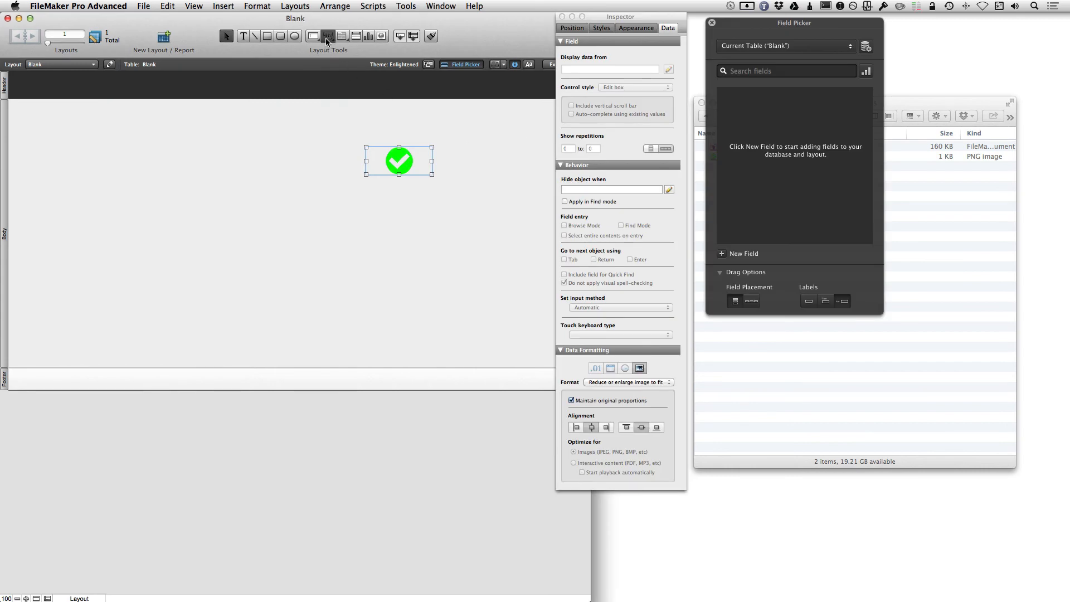
# Draw a button below the check icon on the Blank database's layout and assign it the Set Variable action
pyautogui.click(327, 39)
pyautogui.moveTo(375, 195); pyautogui.dragTo(445, 226)
pyautogui.moveTo(444, 228); pyautogui.dragTo(444, 228)
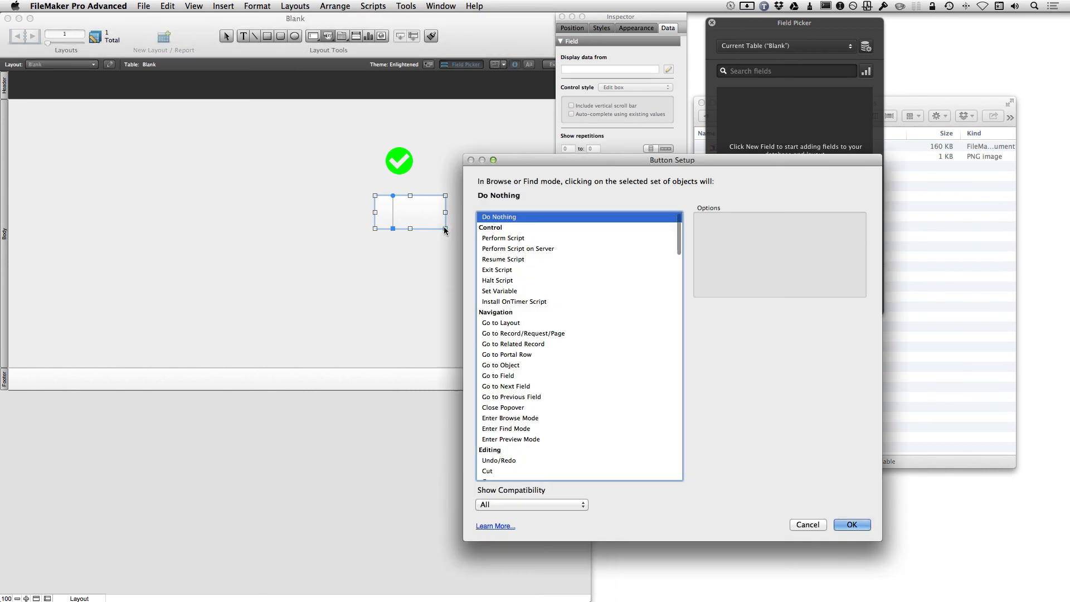
pyautogui.click(508, 291)
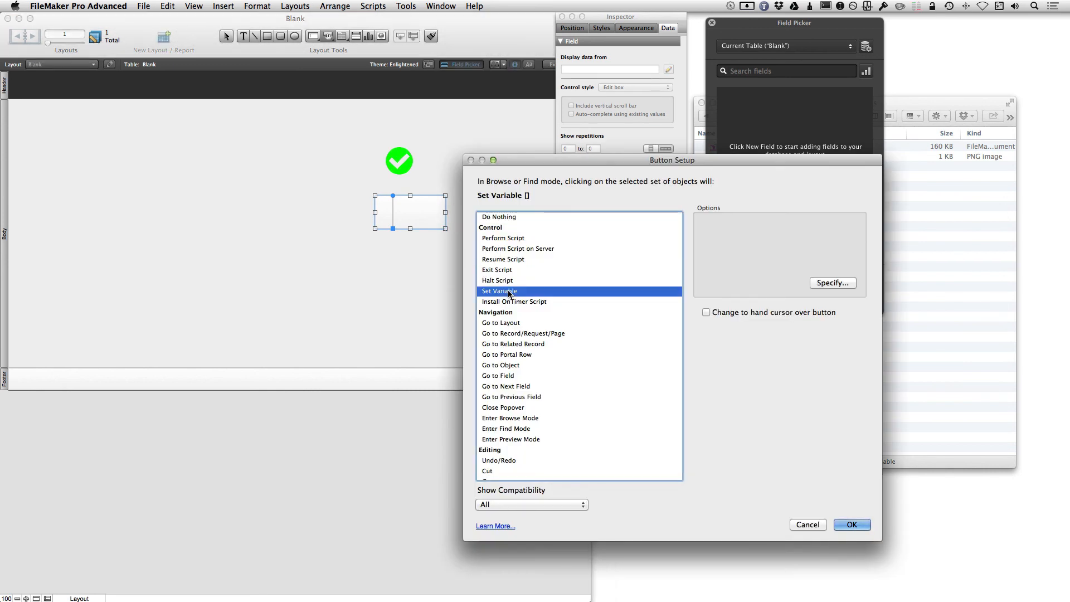
pyautogui.press('Return')
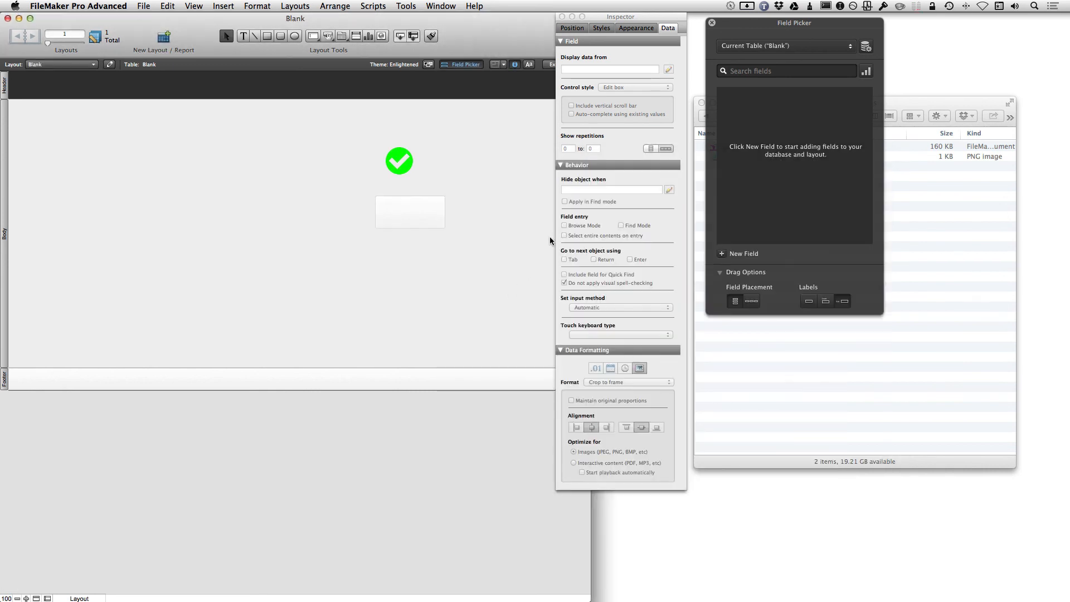
# Fill the new button with the image check-yes.png from the SVG Icons folder, using Scale to Fit
pyautogui.click(633, 33)
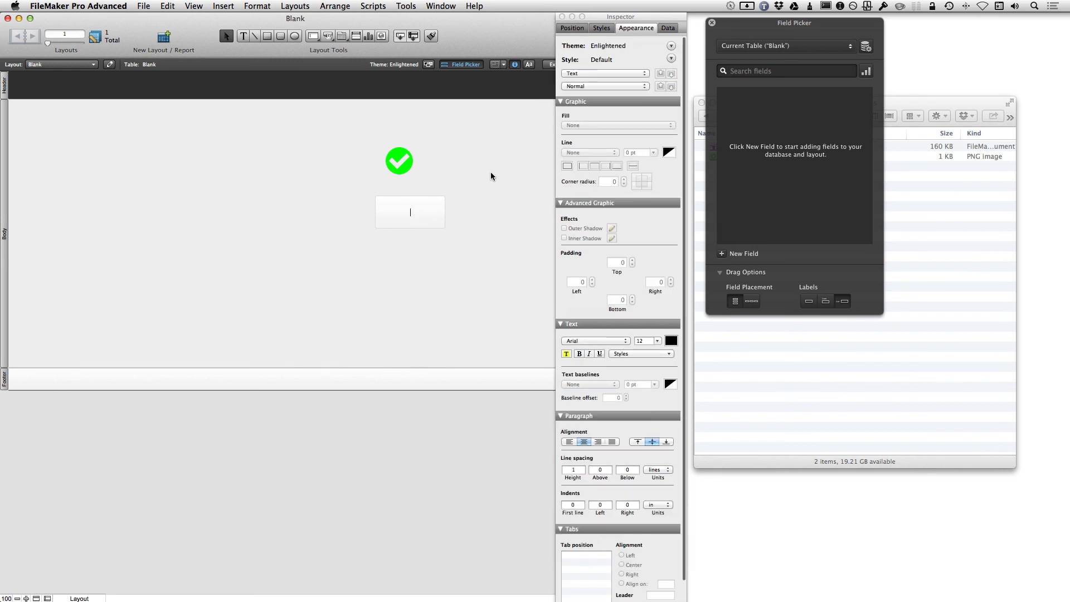
pyautogui.press('Escape')
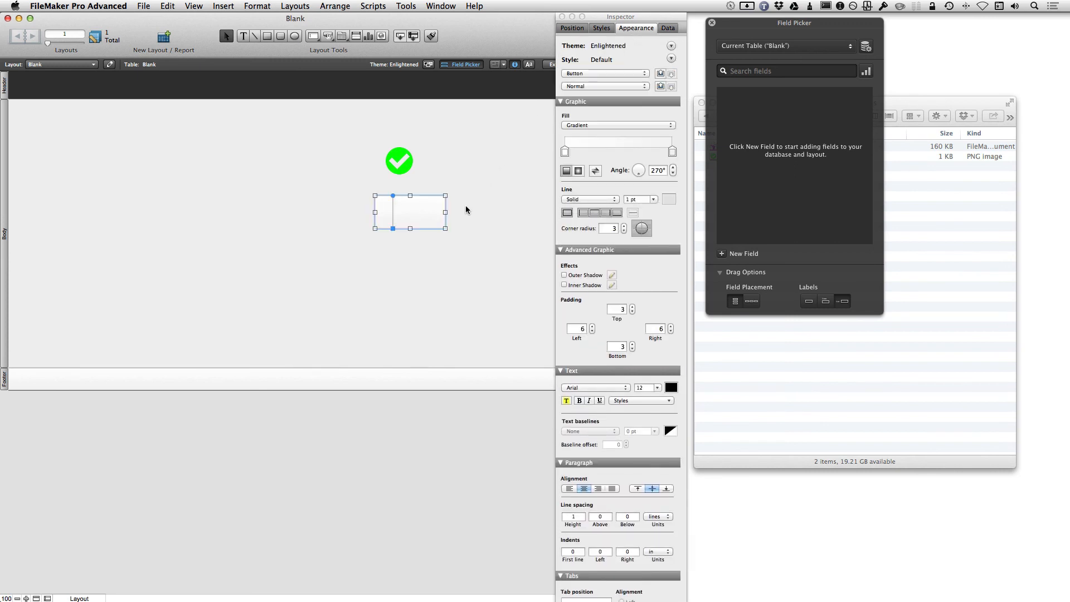
pyautogui.click(595, 127)
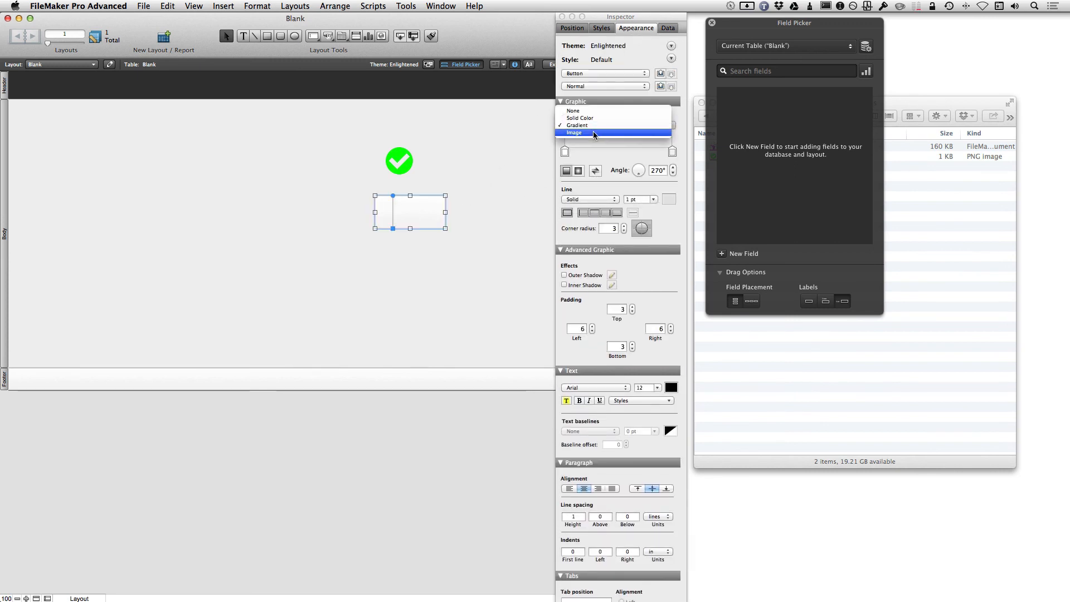
pyautogui.click(593, 132)
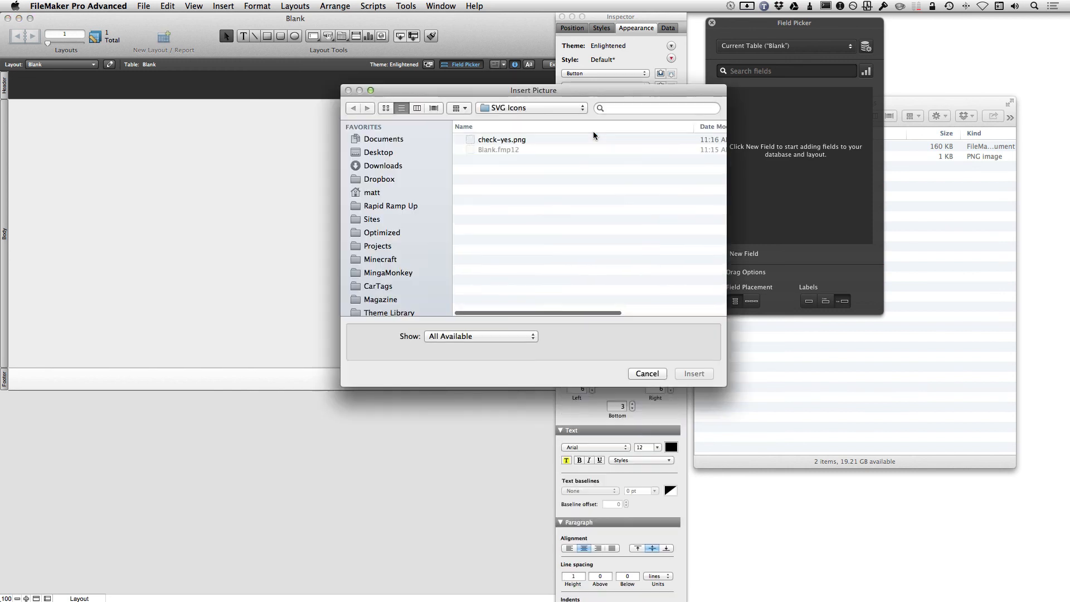
pyautogui.click(498, 141)
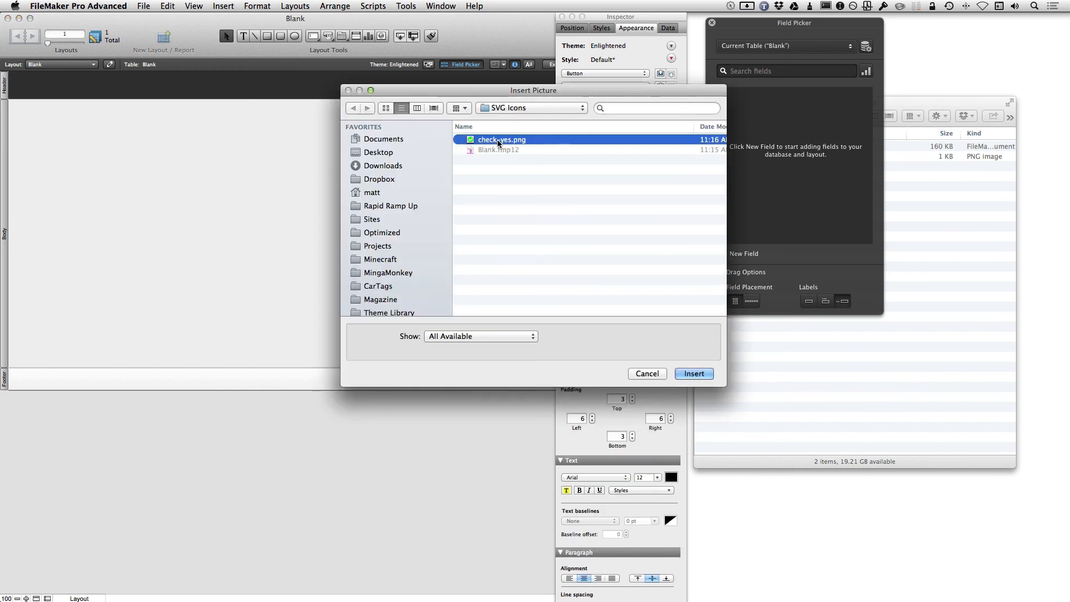
pyautogui.click(695, 374)
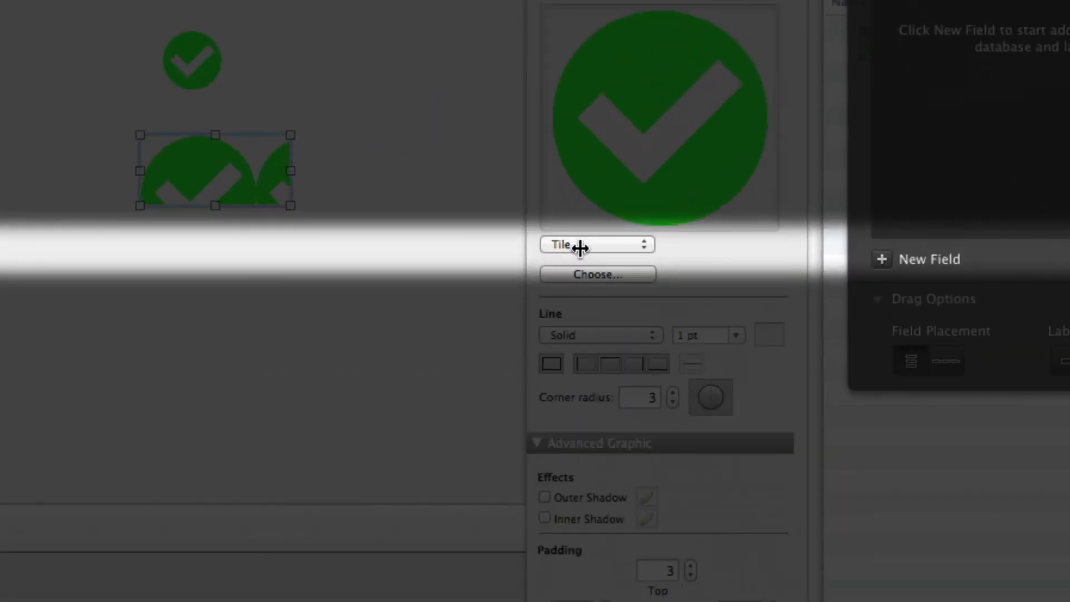
pyautogui.click(580, 246)
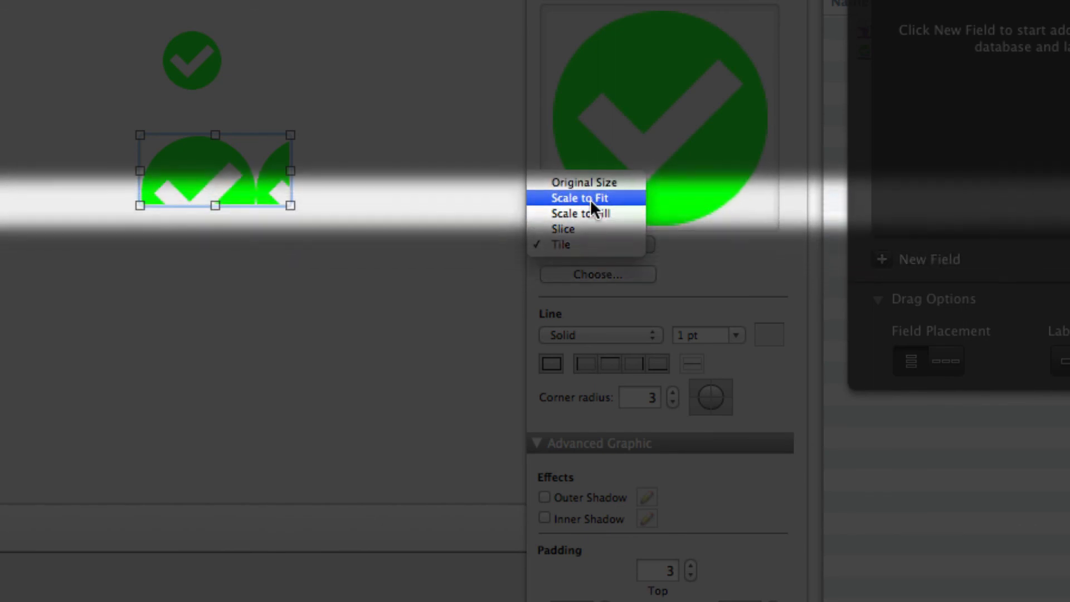
pyautogui.click(590, 198)
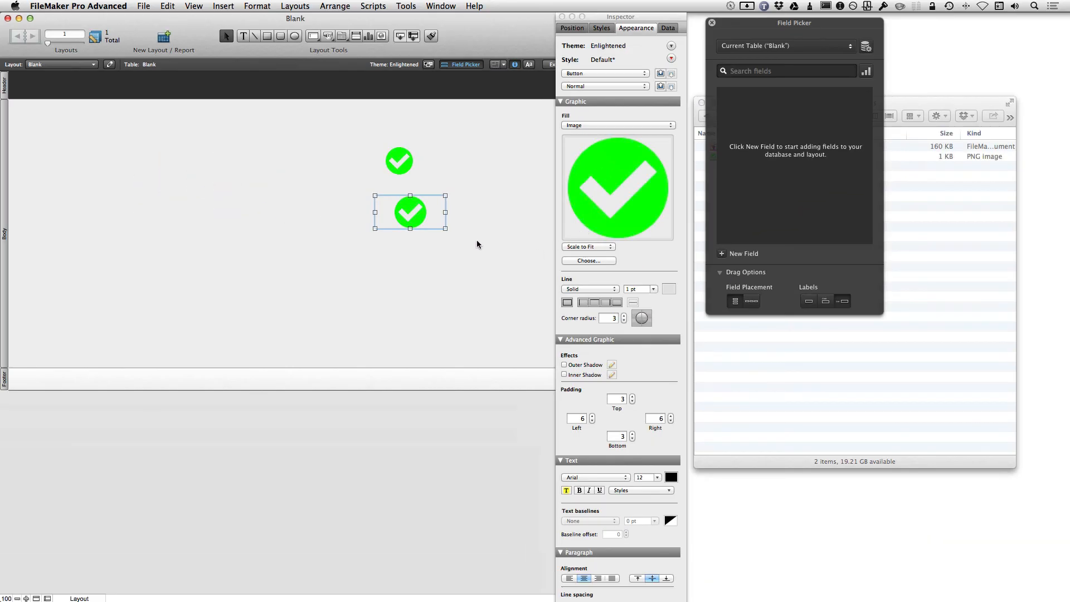
# Widen the image-filled button slightly by extending its right edge
pyautogui.click(476, 243)
pyautogui.click(444, 228)
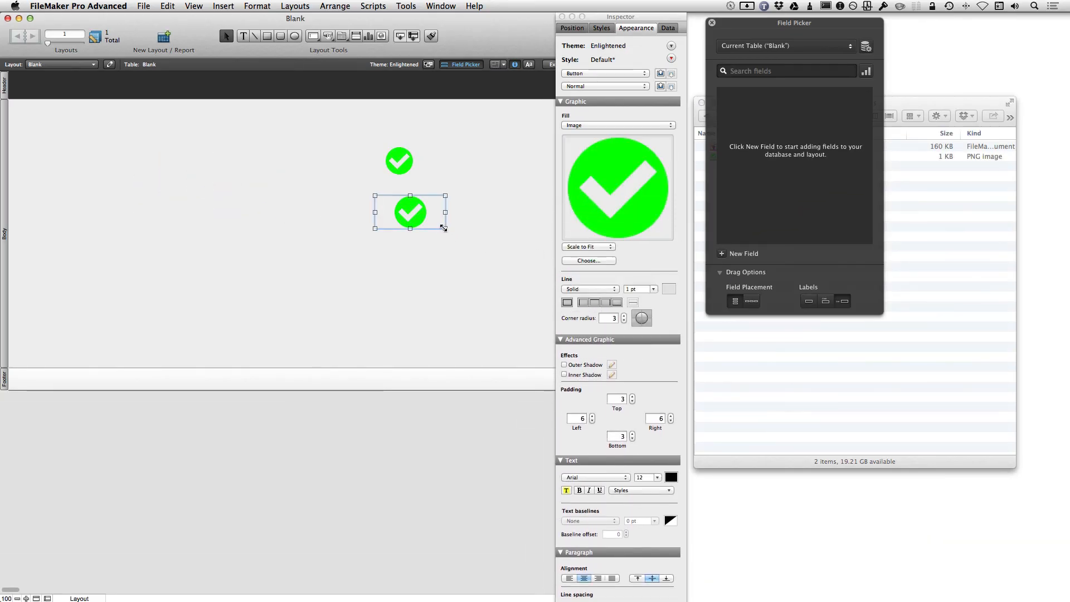
pyautogui.moveTo(444, 228)
pyautogui.mouseDown()
pyautogui.moveTo(432, 246)
pyautogui.moveTo(461, 228)
pyautogui.mouseUp()
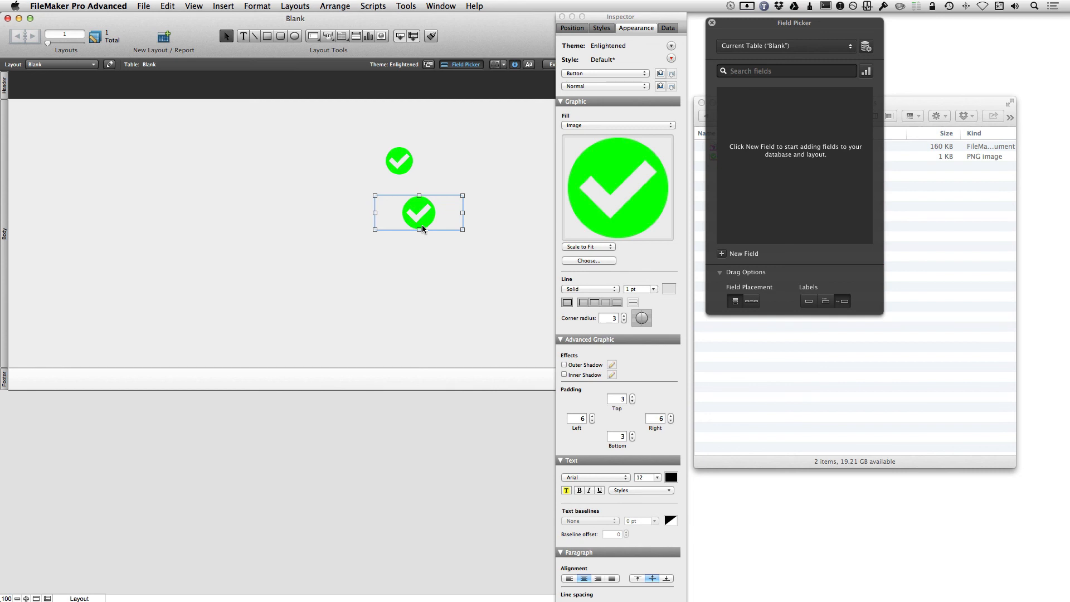
# Switch back to Theme Studio's Icon Studio Renderer
pyautogui.press('super+grave')
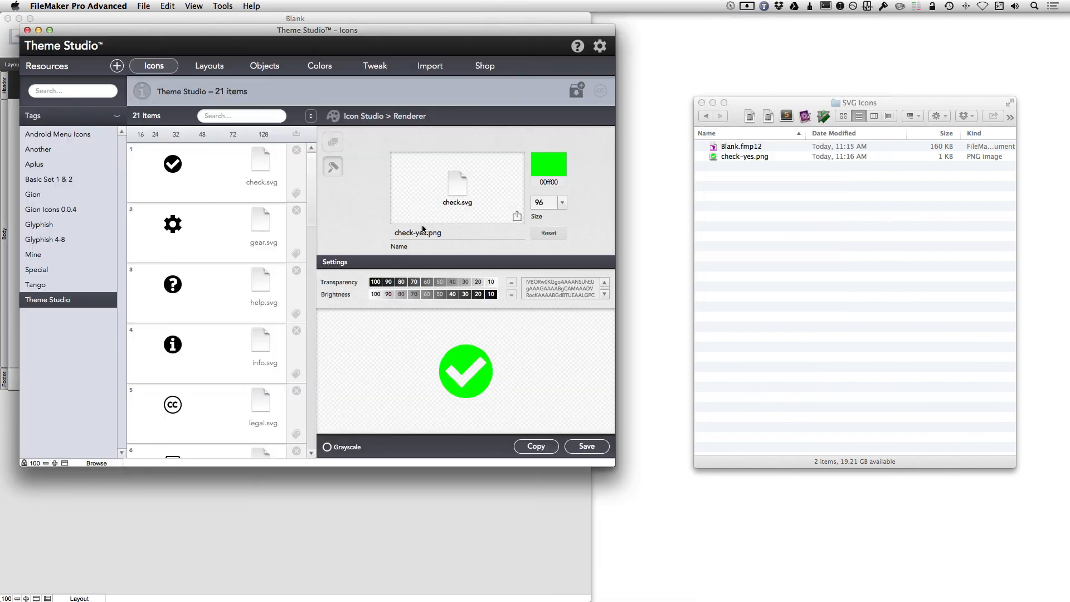